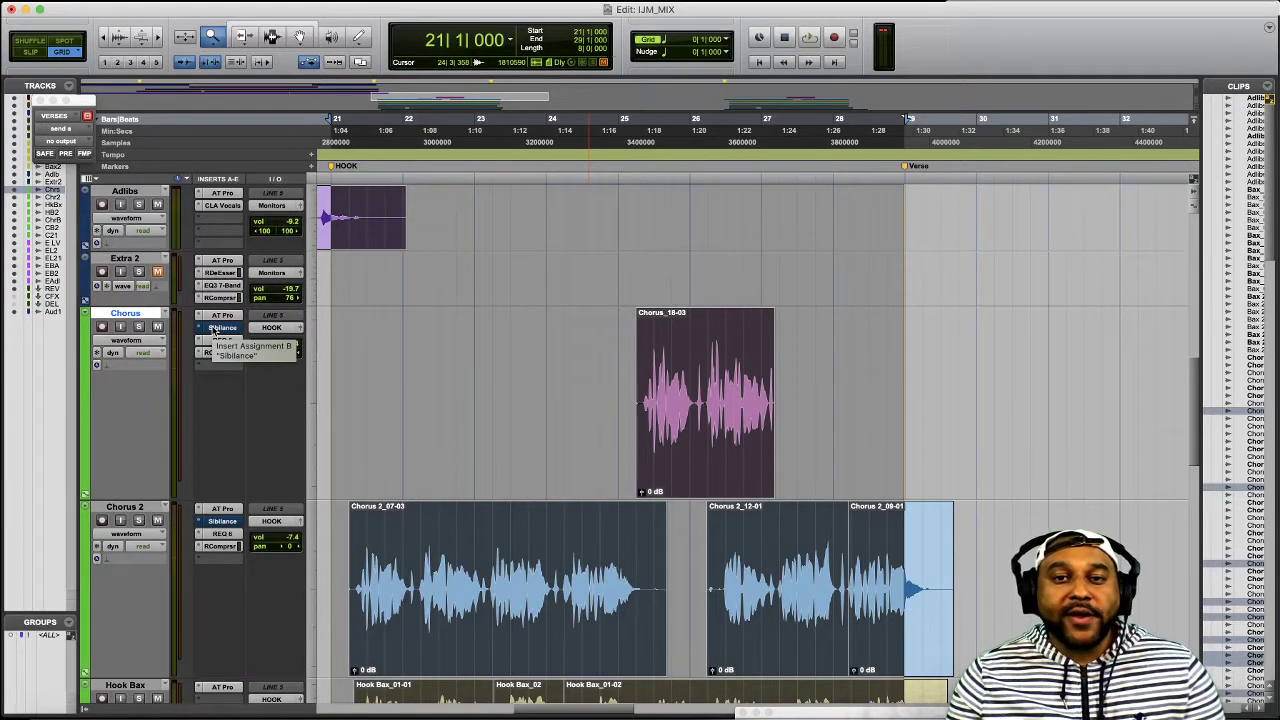
Open the chorus vocal's Sibilance de-esser window, close it, then play and stop the chorus section
click(215, 328)
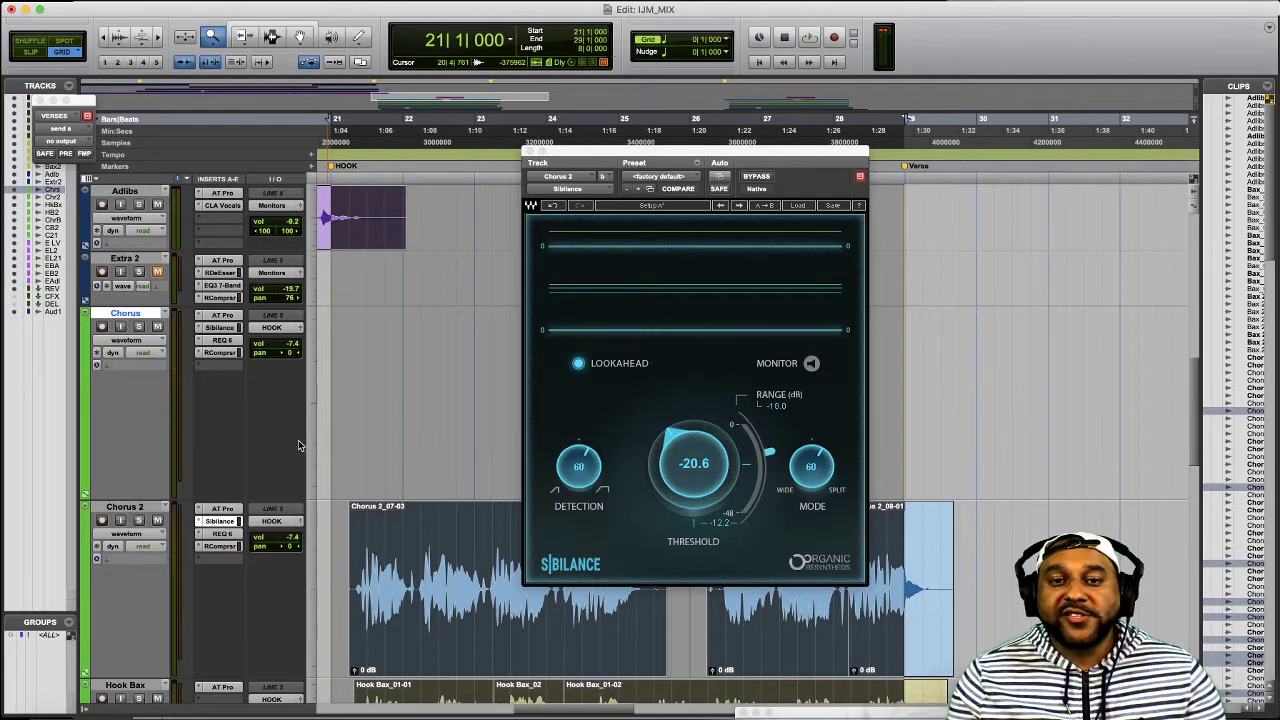
click(221, 327)
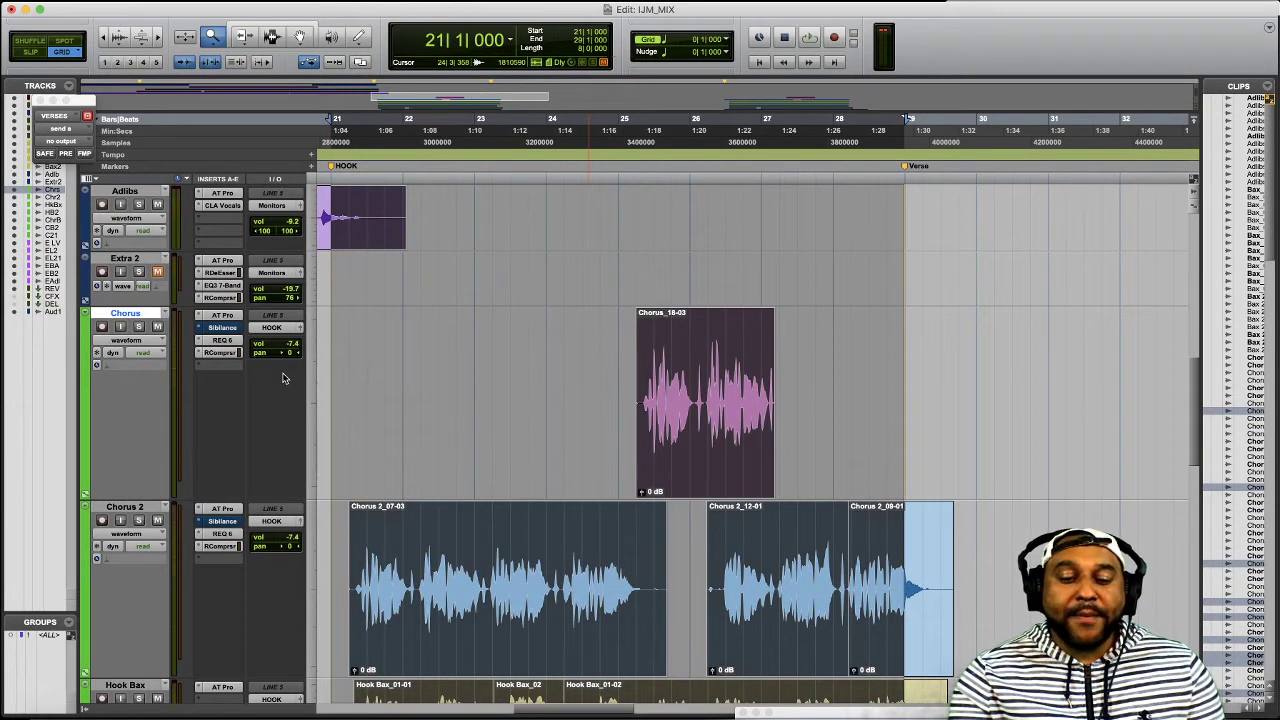
key(space)
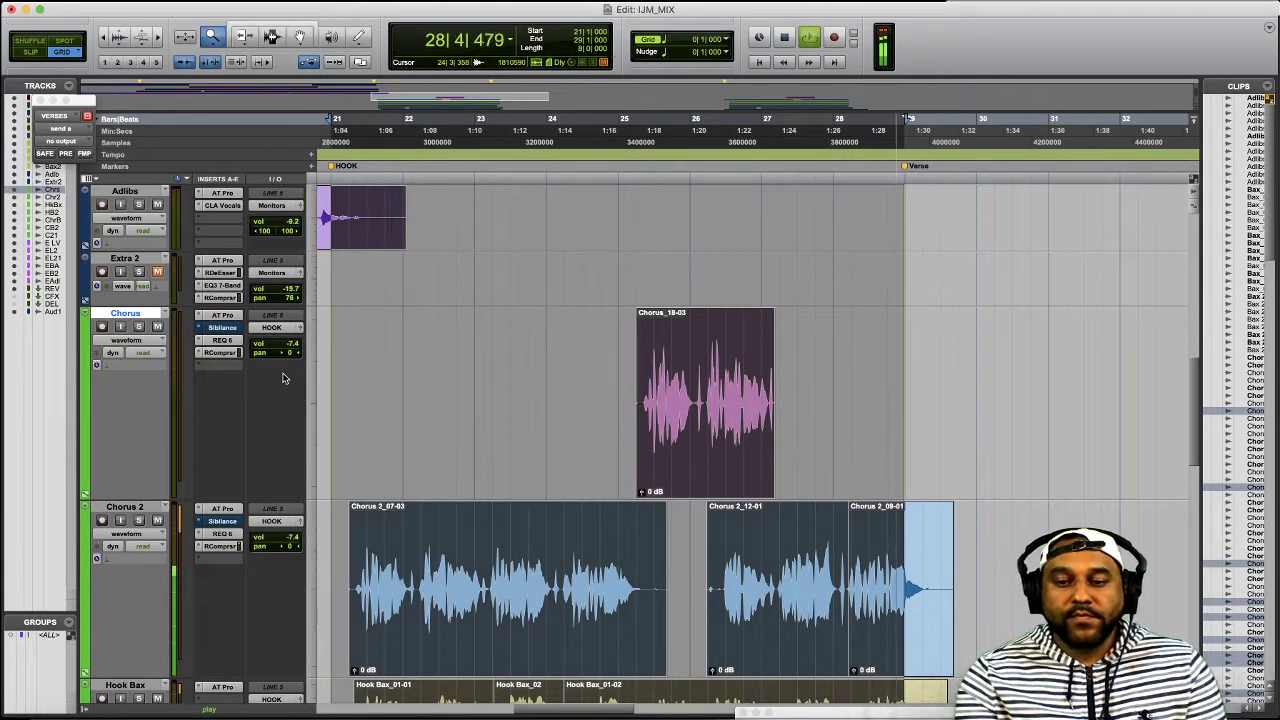
key(space)
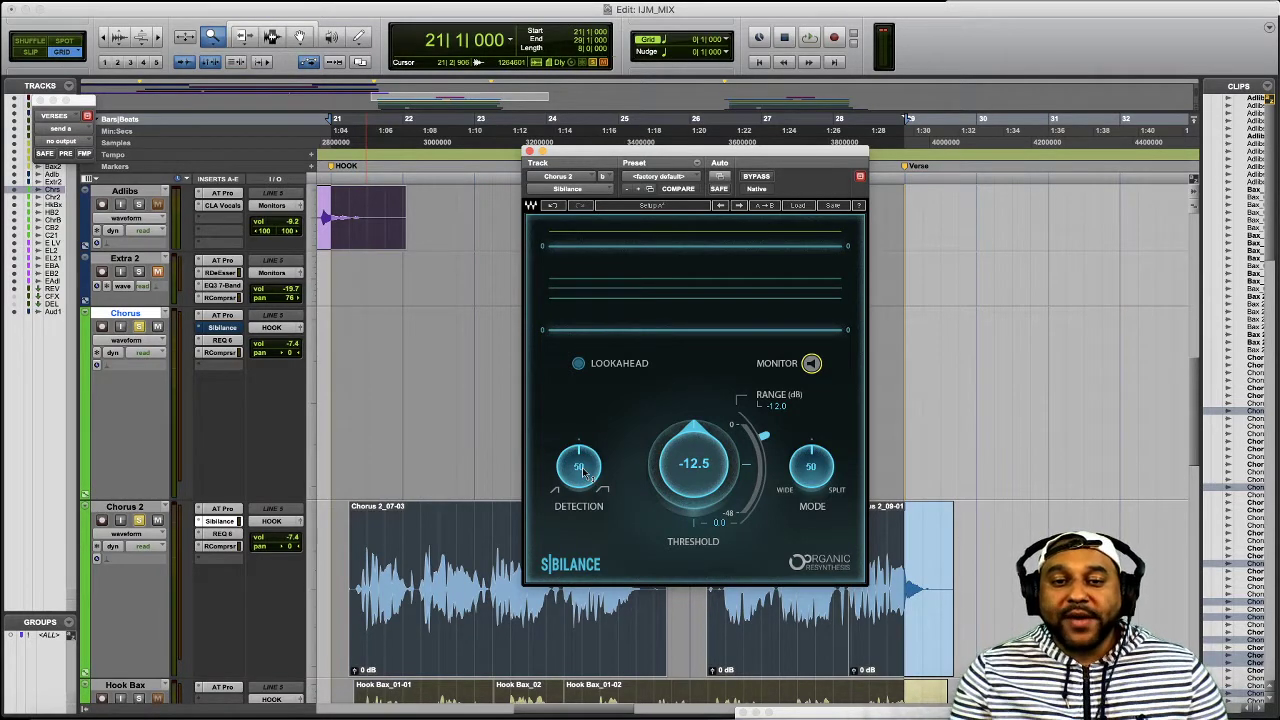
Sweep the de-esser's Detection down from 50 into the high 30s, then back up into the 50s
click(583, 467)
drag(583, 467, 583, 472)
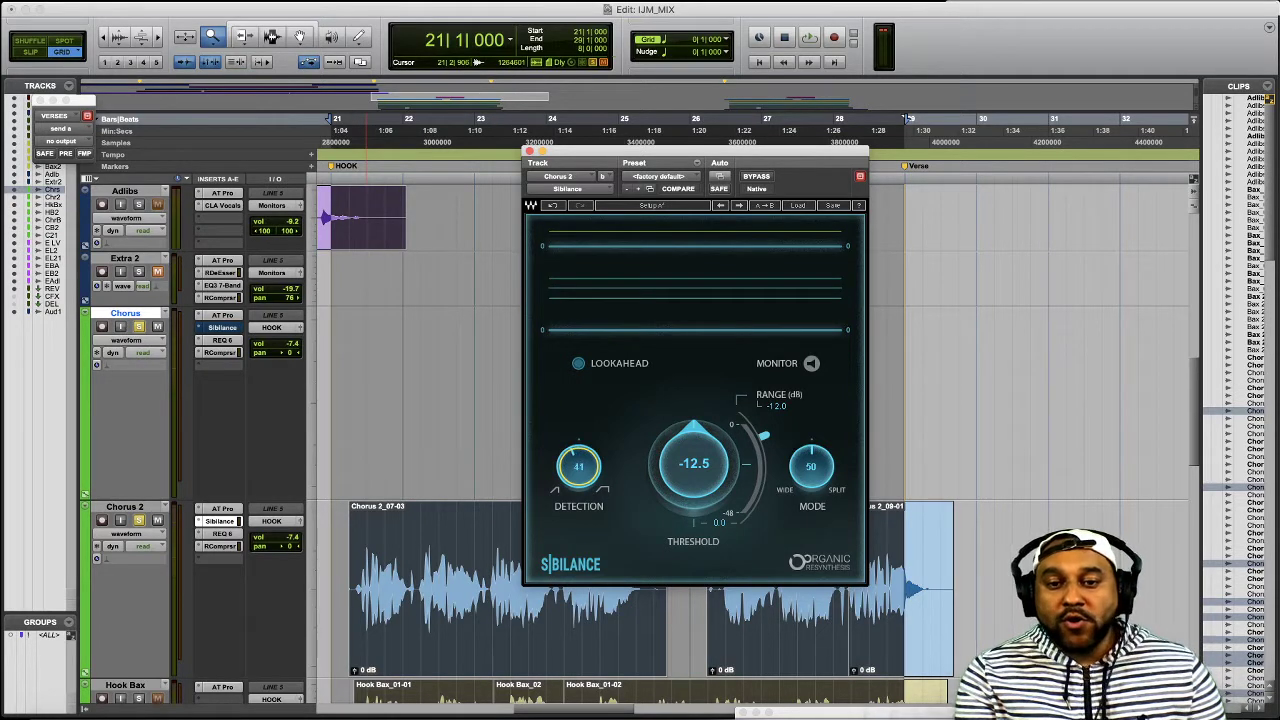
drag(583, 478, 583, 479)
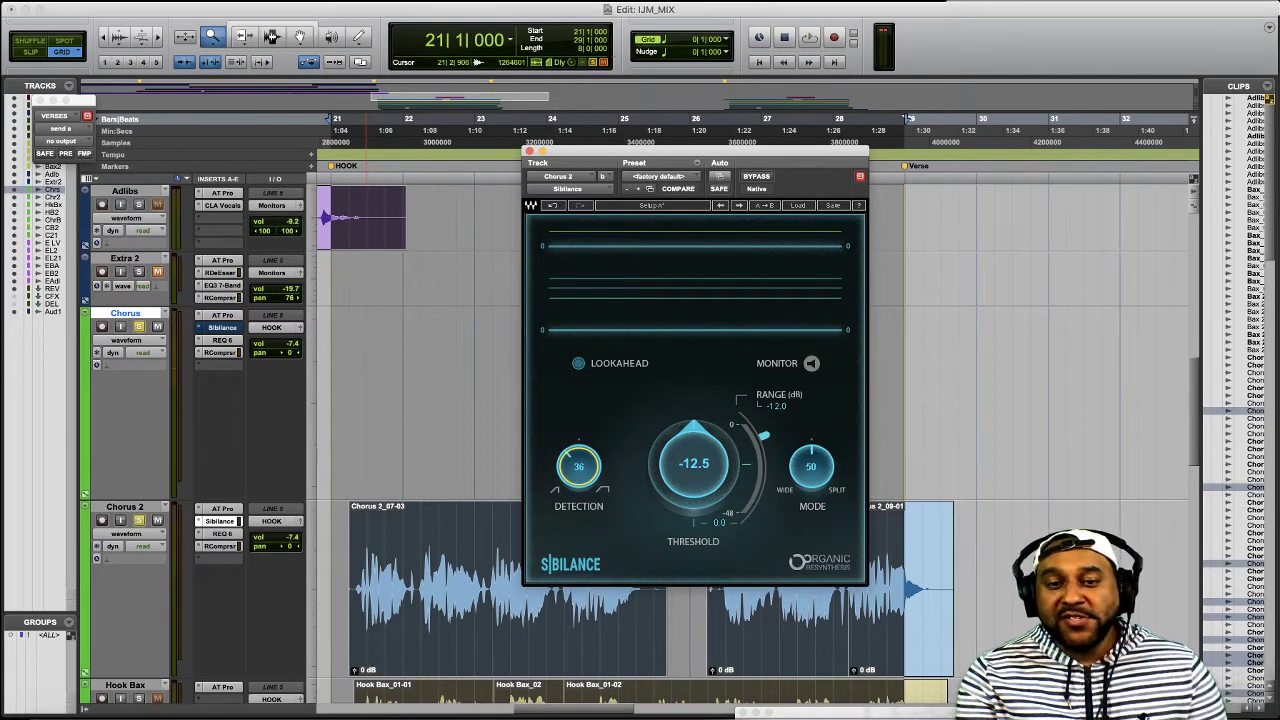
drag(583, 481, 581, 465)
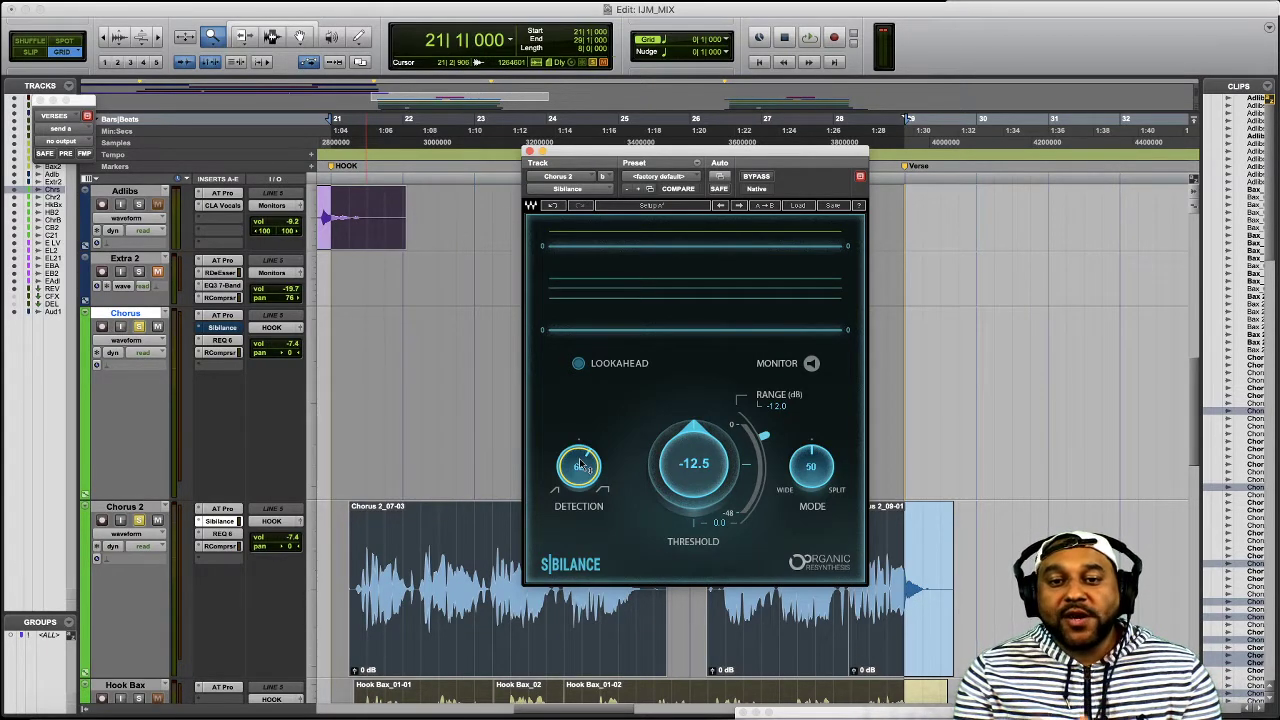
Play the chorus while sweeping Detection up to 100, then back down to about 21
key(space)
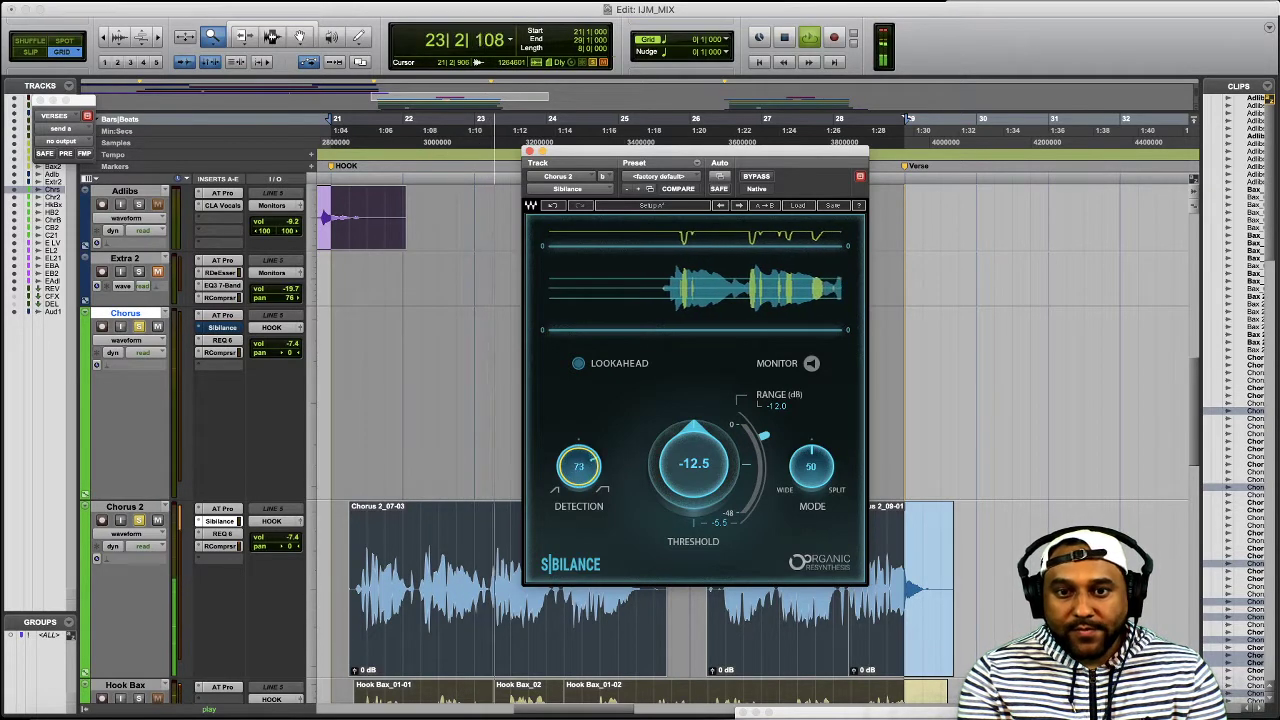
drag(578, 470, 573, 478)
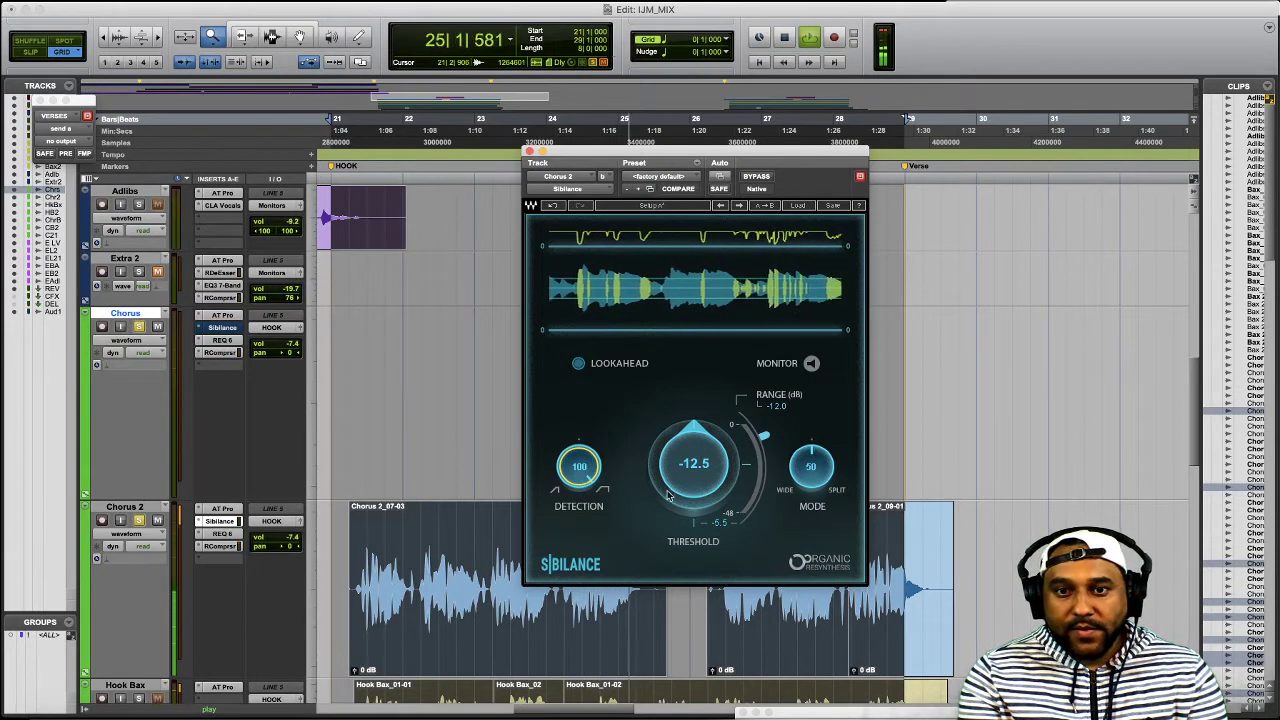
drag(578, 466, 576, 532)
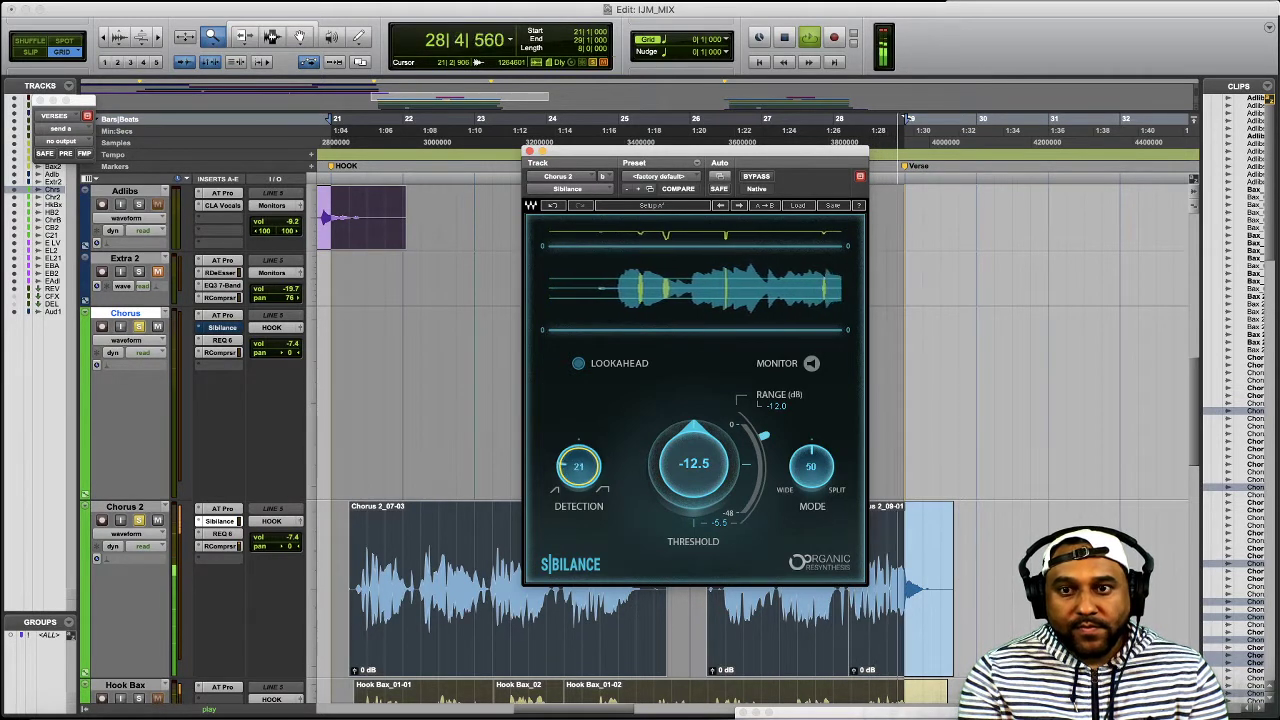
Stop playback, raise Detection from 24 to 66, then fine-tune it to 53
key(space)
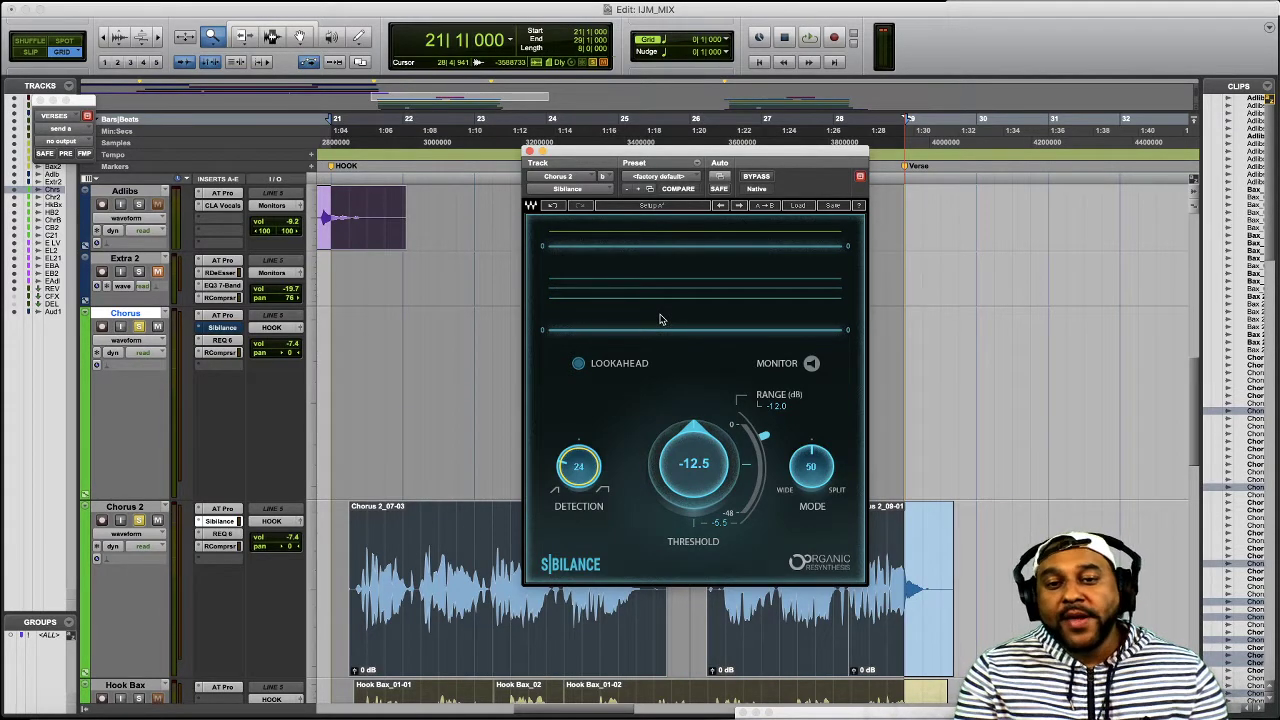
drag(603, 446, 603, 380)
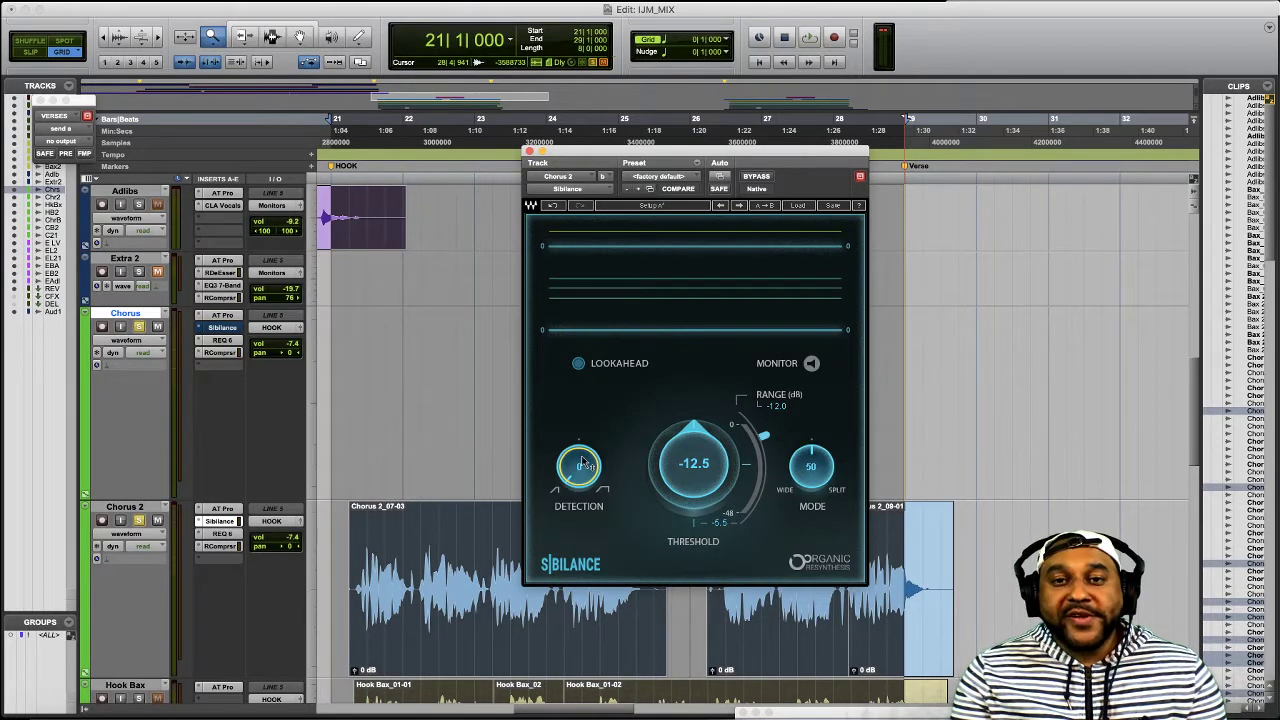
drag(583, 462, 575, 482)
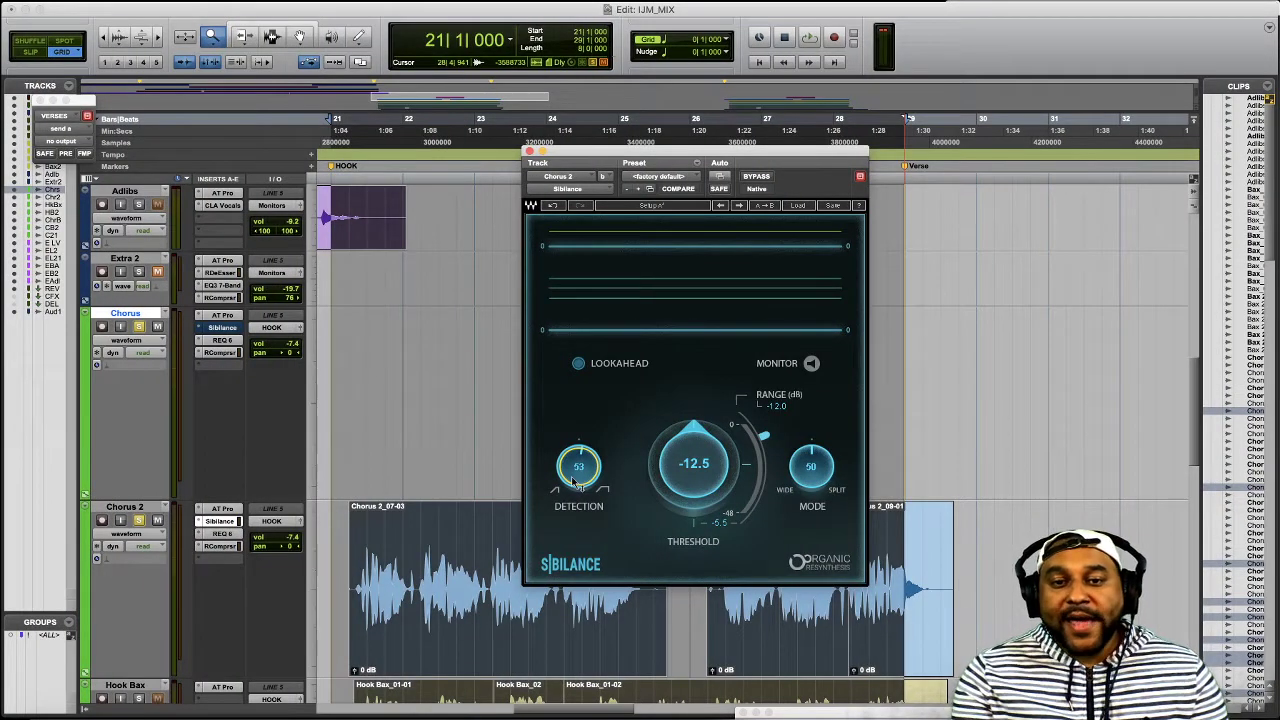
Enable the LOOKAHEAD option in the Chorus 2 Sibilance plugin
click(578, 363)
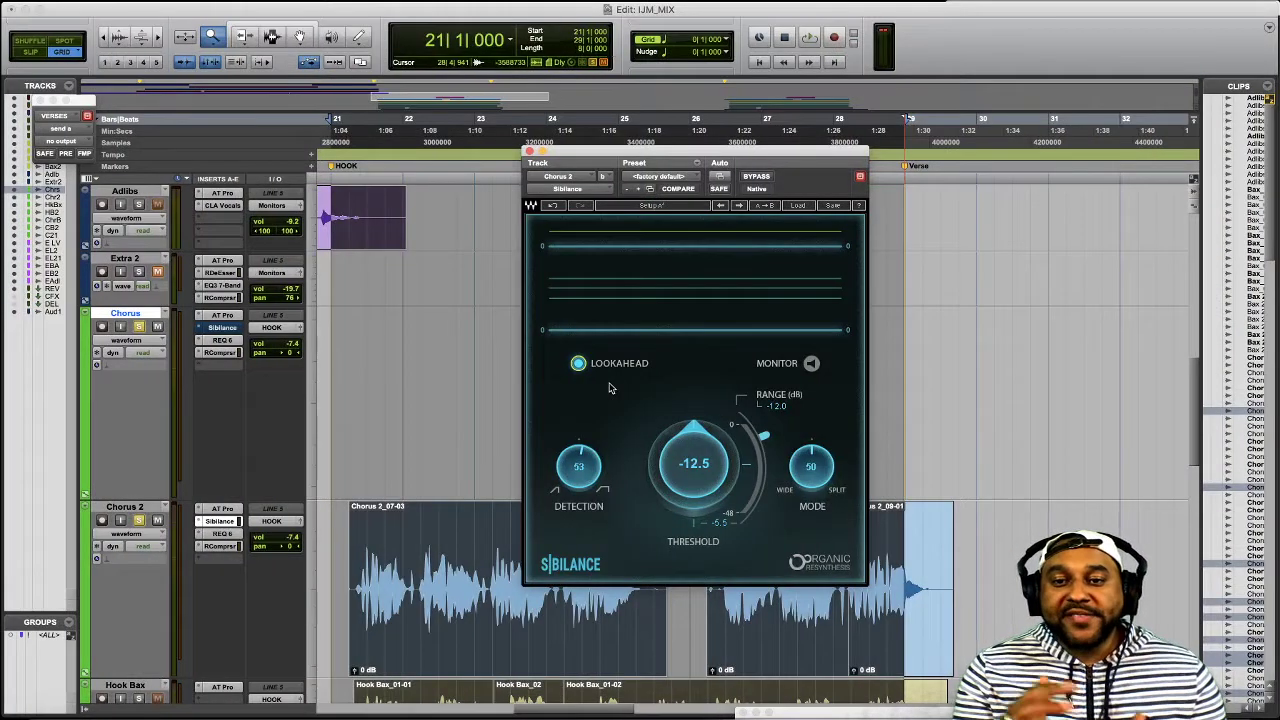
Turn on Sibilance's MONITOR so only the detected sibilance is output
click(811, 364)
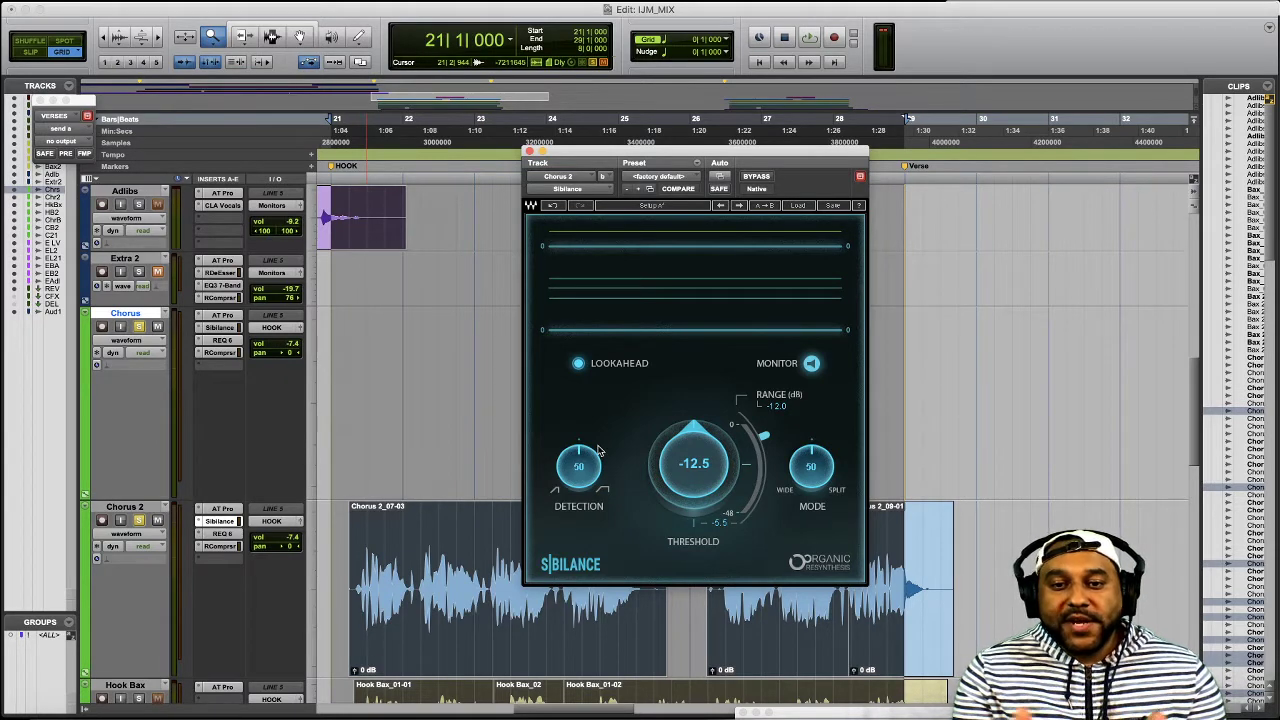
Play the chorus and raise Detection from 22 toward 60 while hearing only the sibilance
key(space)
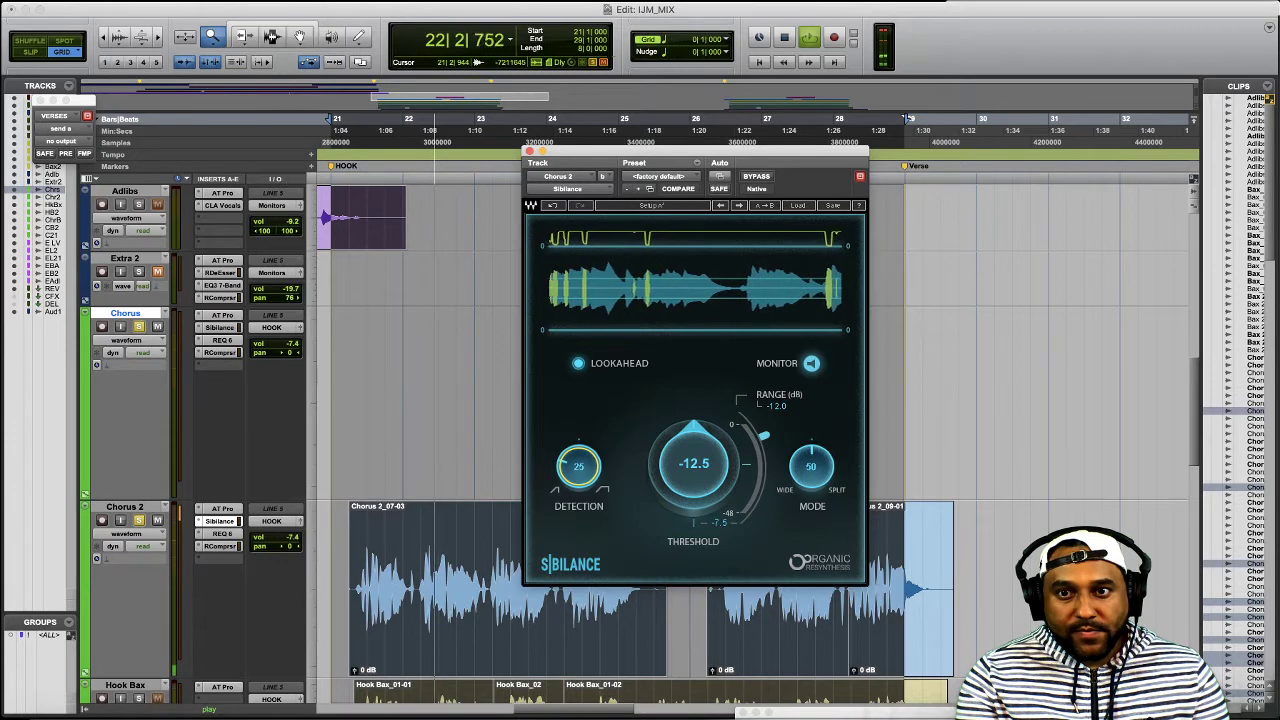
mouse_move(575, 460)
mouse_down()
mouse_move(575, 386)
mouse_move(580, 463)
mouse_up()
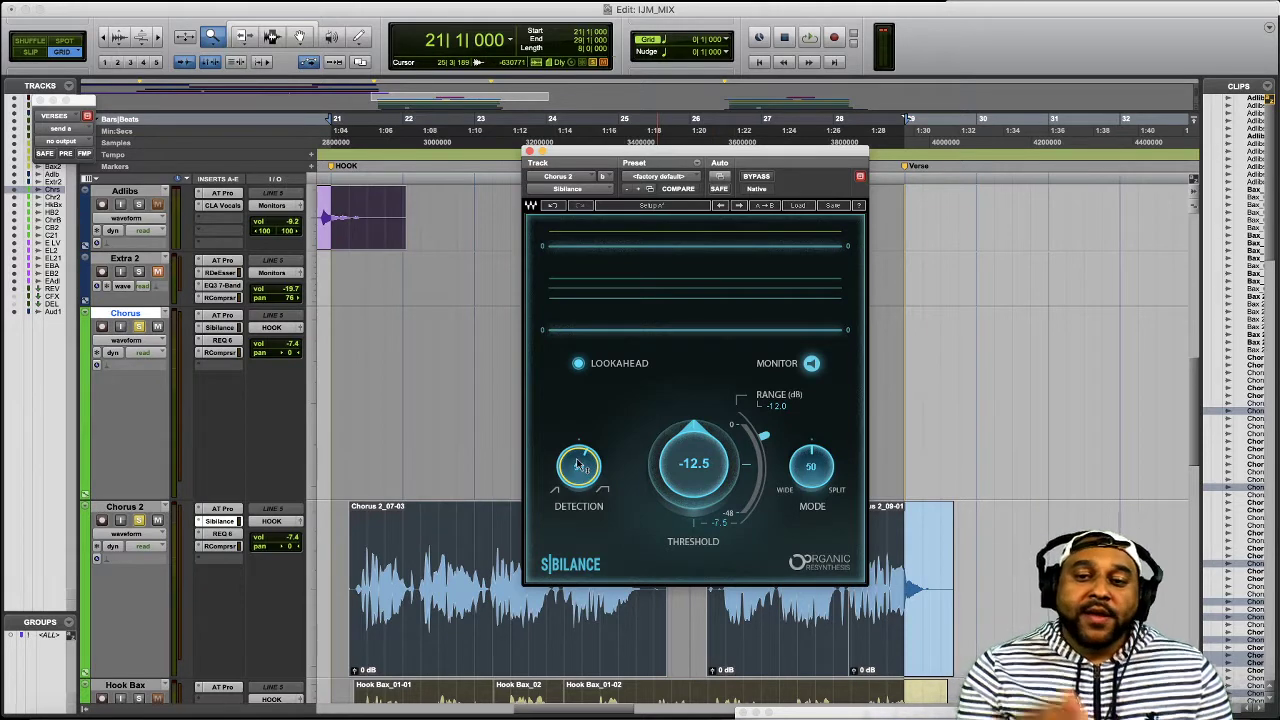
Nudge the Detection knob to settle it at 53, keeping MONITOR enabled
mouse_move(585, 458)
mouse_move(585, 458)
mouse_down()
mouse_move(585, 472)
mouse_move(585, 458)
mouse_up()
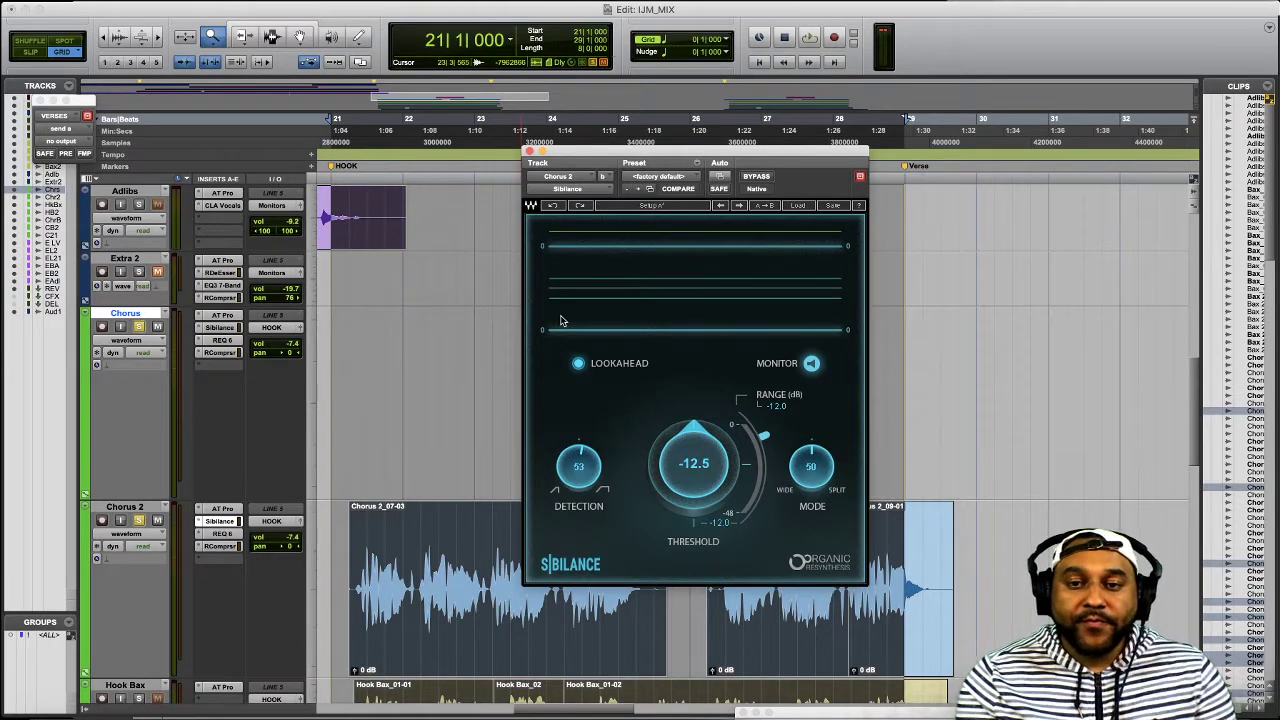
Play Chorus 2 and sweep the Threshold up and down, leaving it around -18.6
key(space)
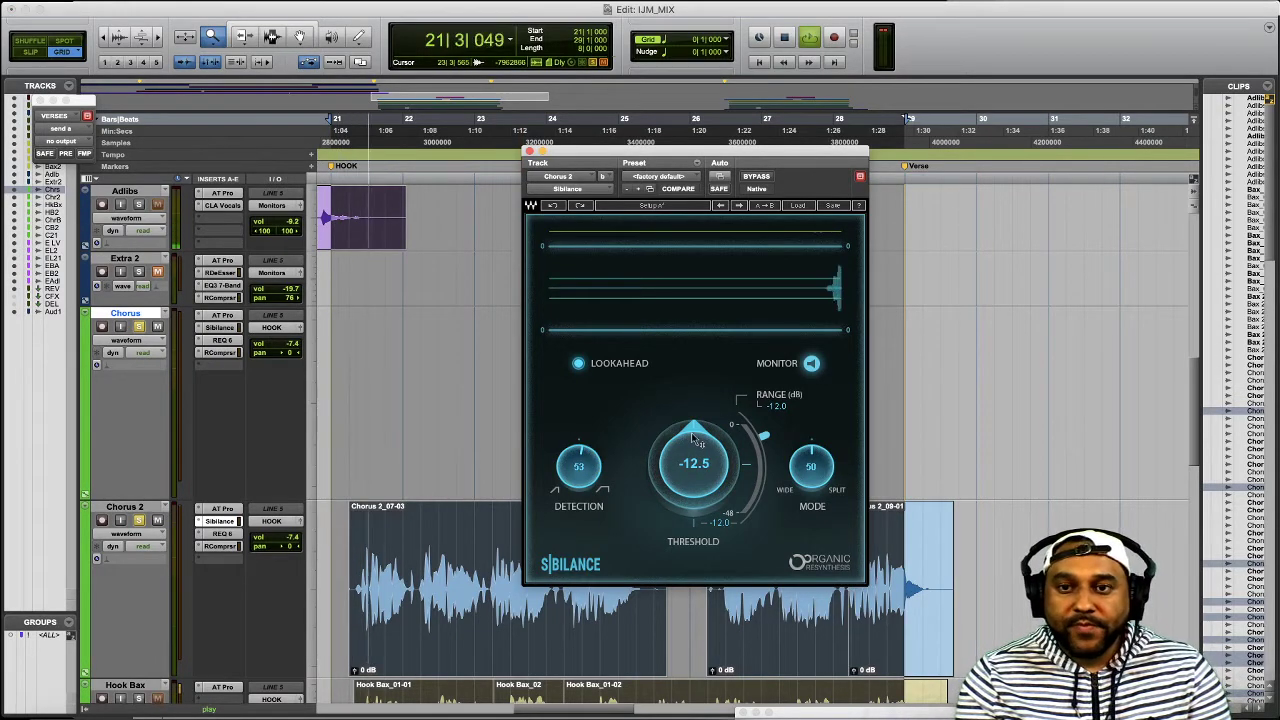
drag(697, 440, 697, 360)
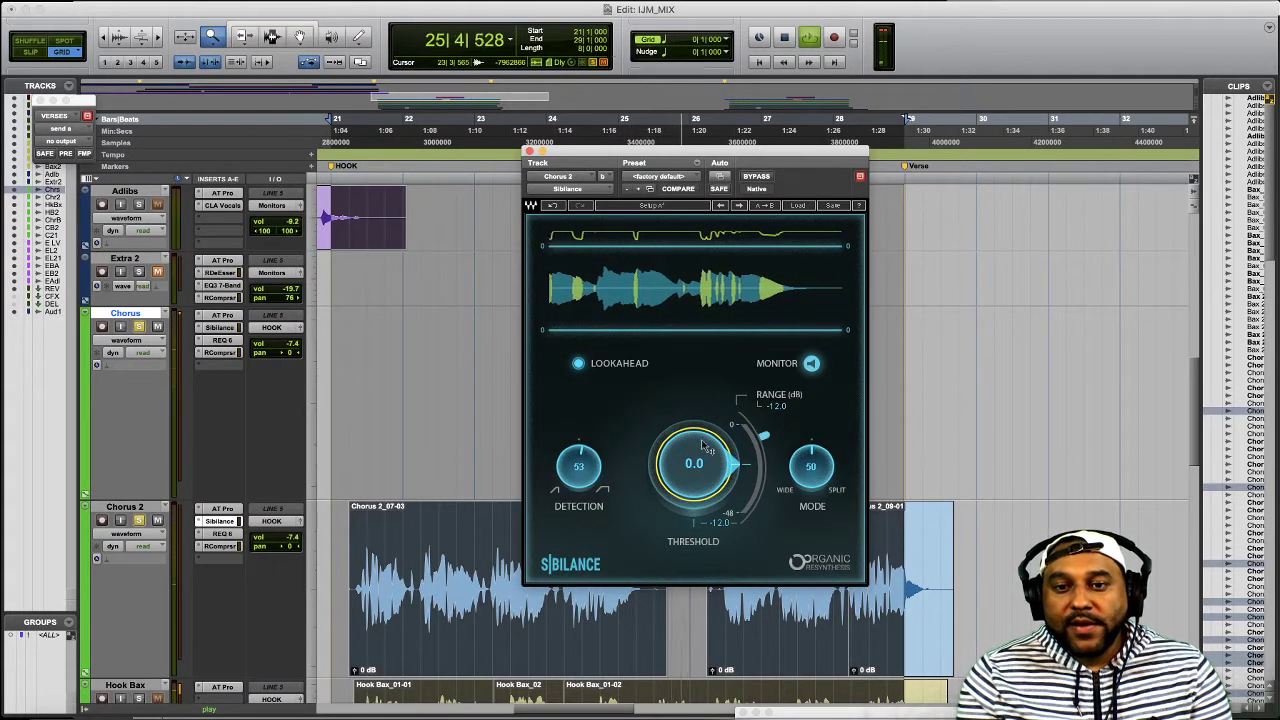
mouse_move(694, 463)
mouse_down()
mouse_move(694, 533)
mouse_move(705, 447)
mouse_up()
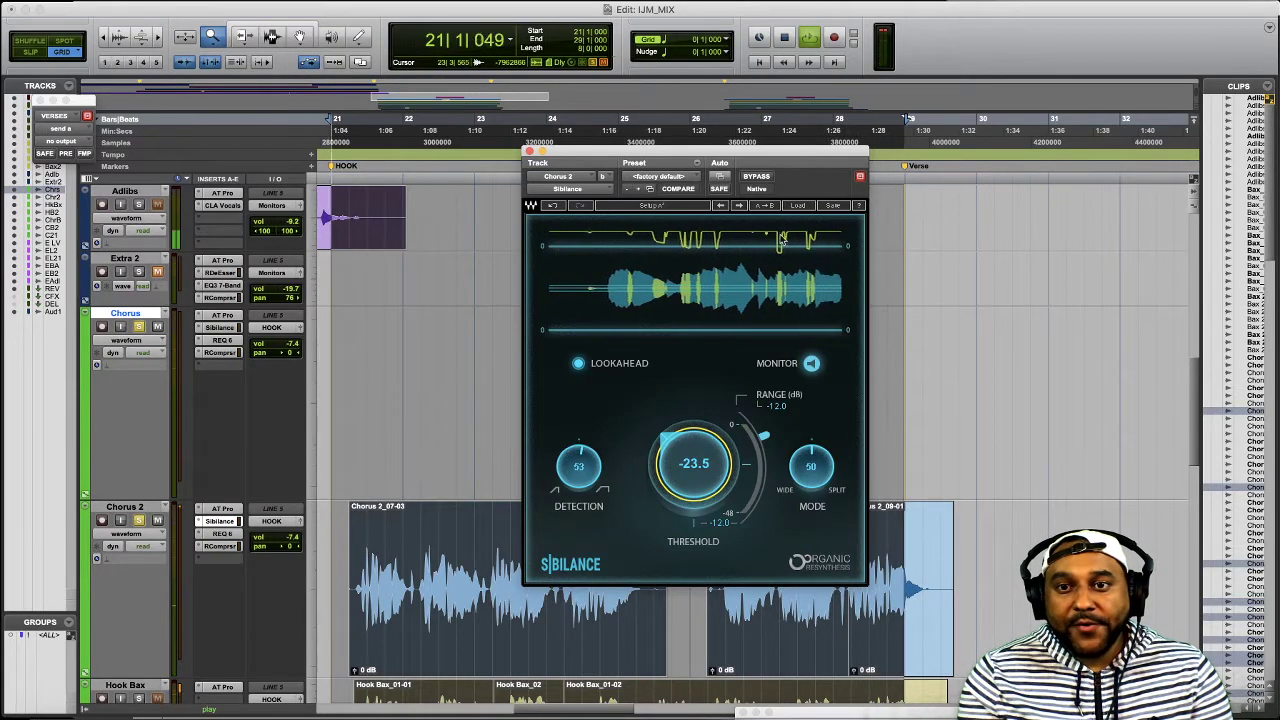
drag(686, 452, 686, 403)
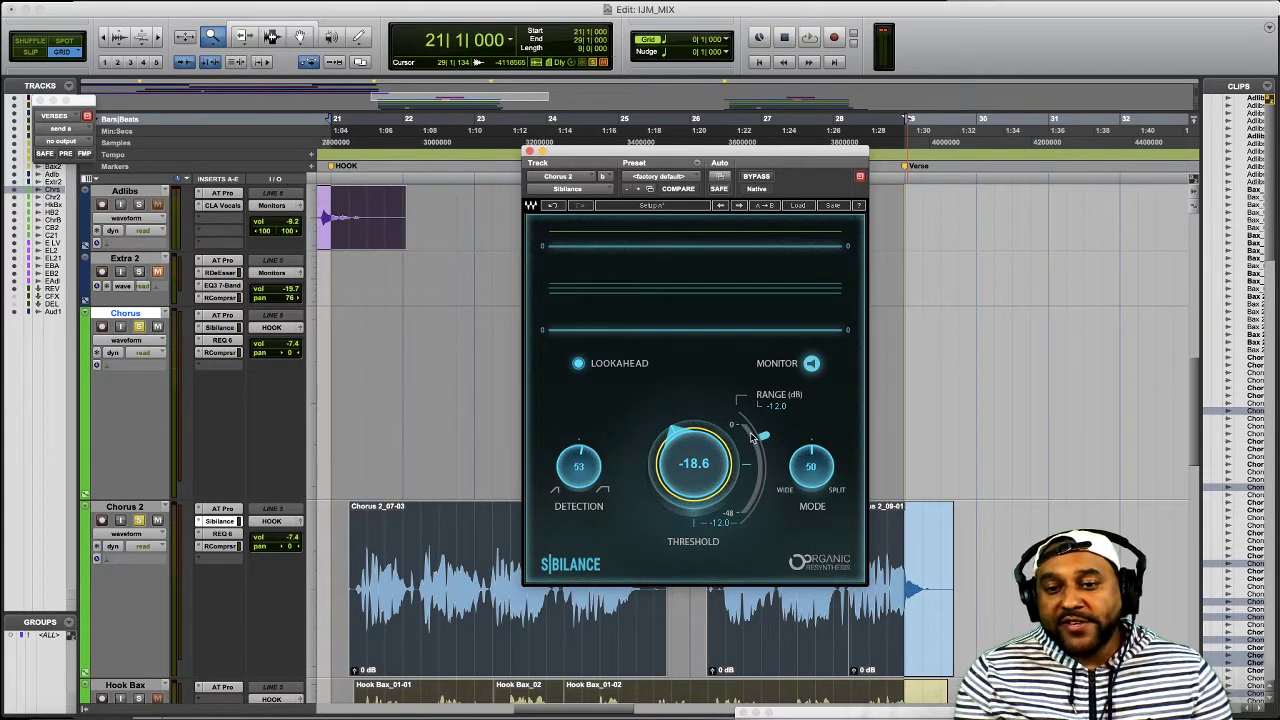
Adjust the RANGE handle during playback, easing it to -9.1 dB, then deepening it to -25.0 dB
drag(778, 449, 778, 456)
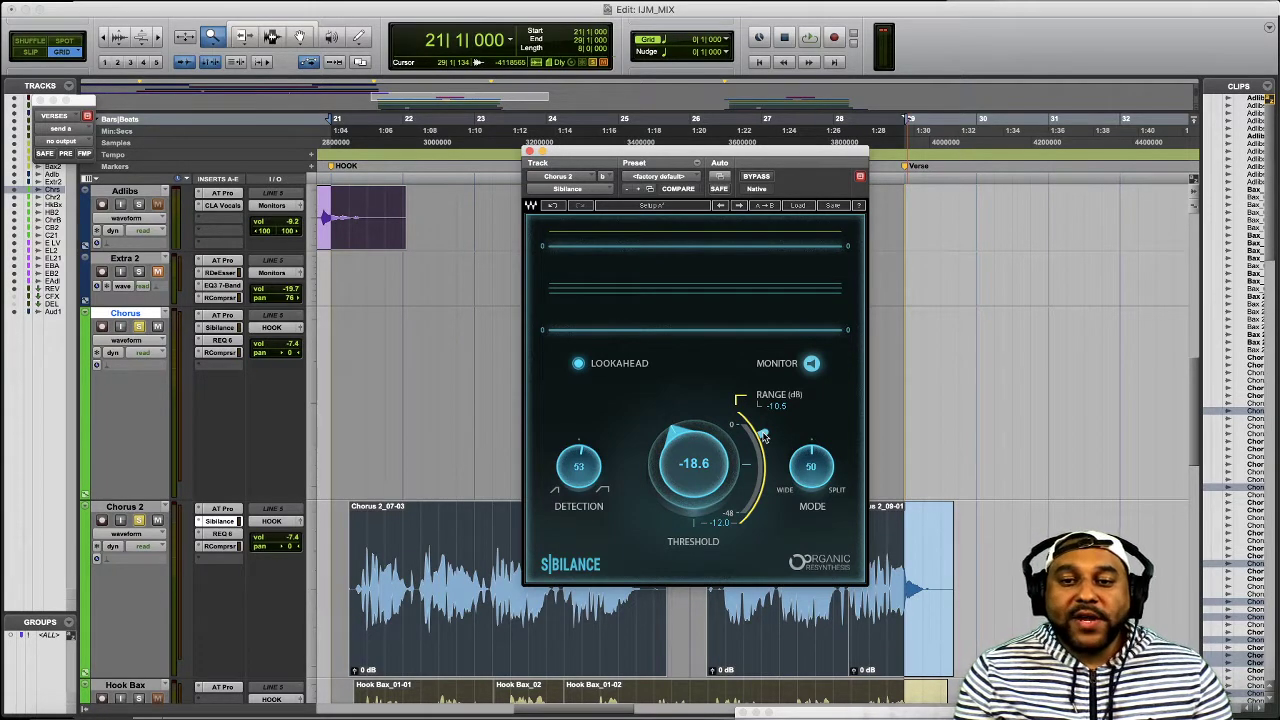
key(space)
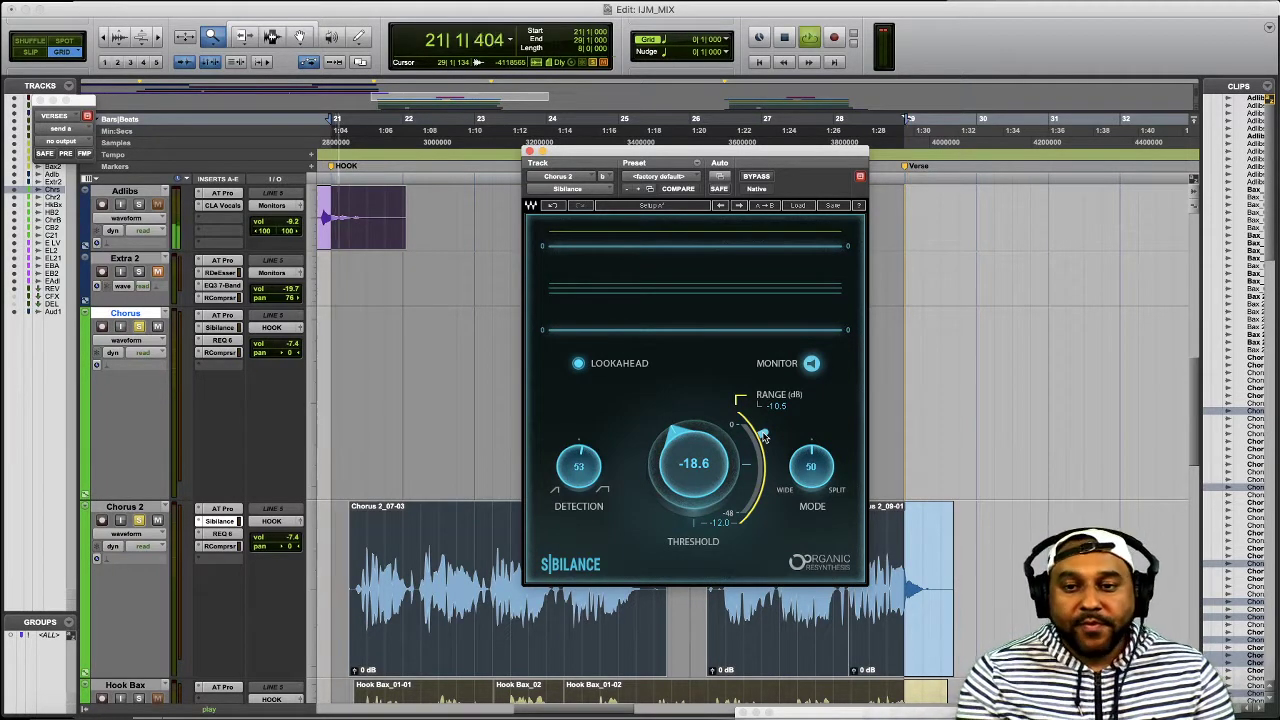
drag(763, 437, 749, 414)
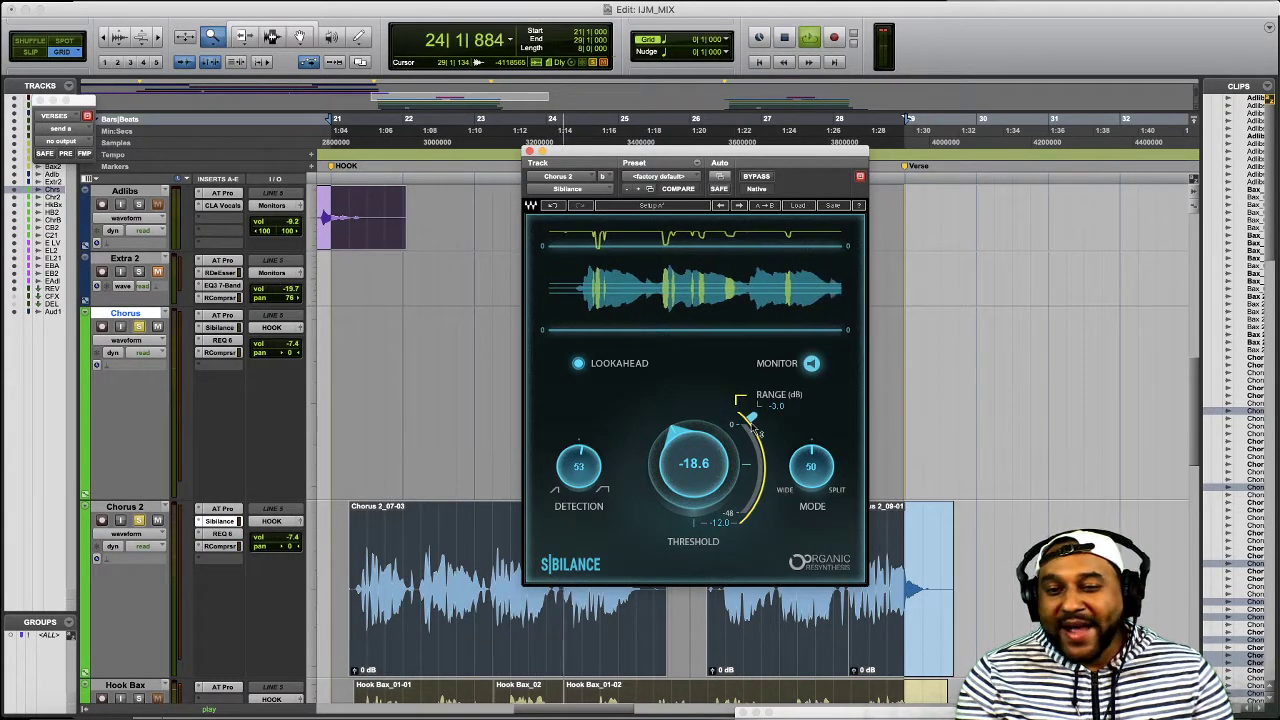
drag(755, 418, 755, 455)
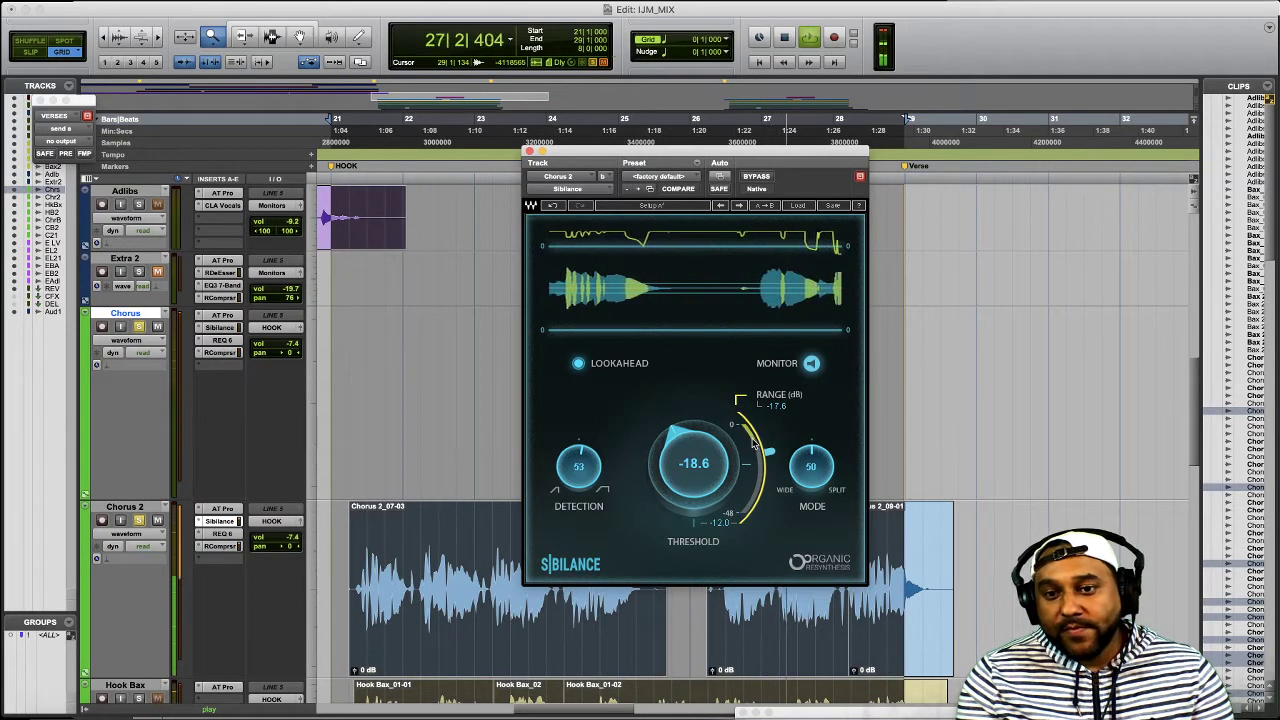
drag(778, 460, 772, 472)
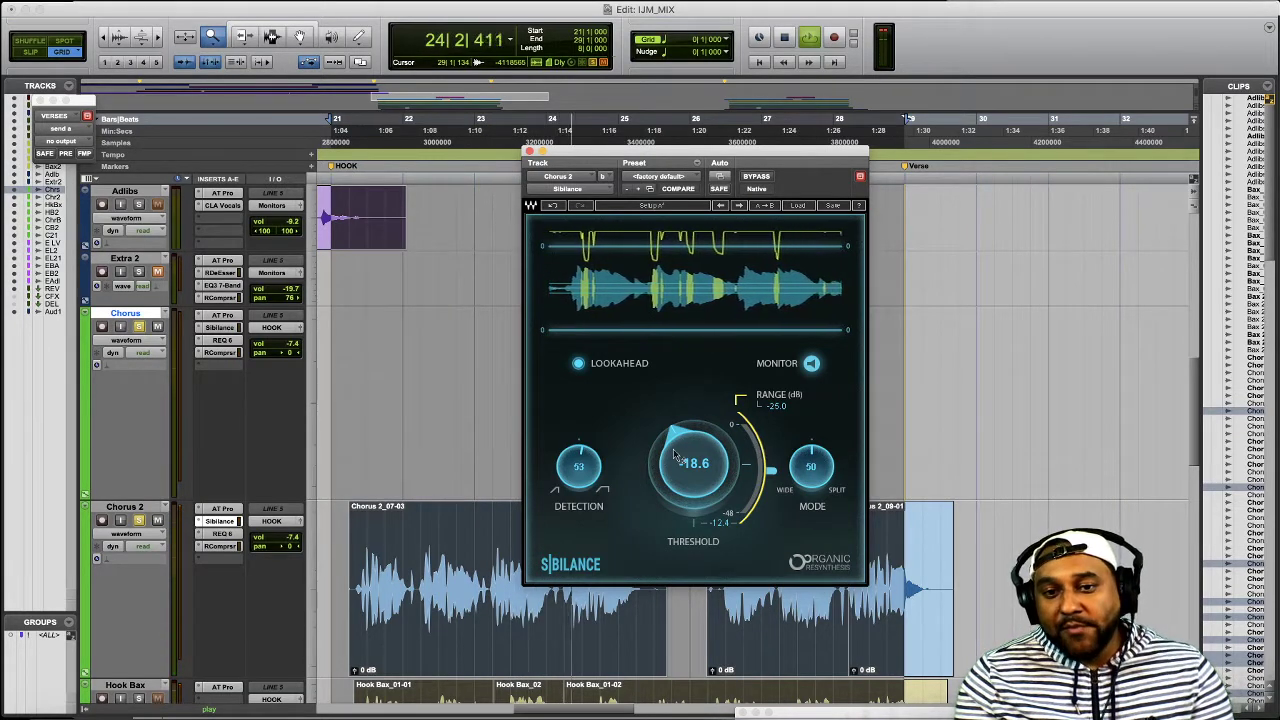
Lower the Sibilance threshold to -20.7, raise the range to -19.6 dB, and stop playback
drag(693, 463, 693, 504)
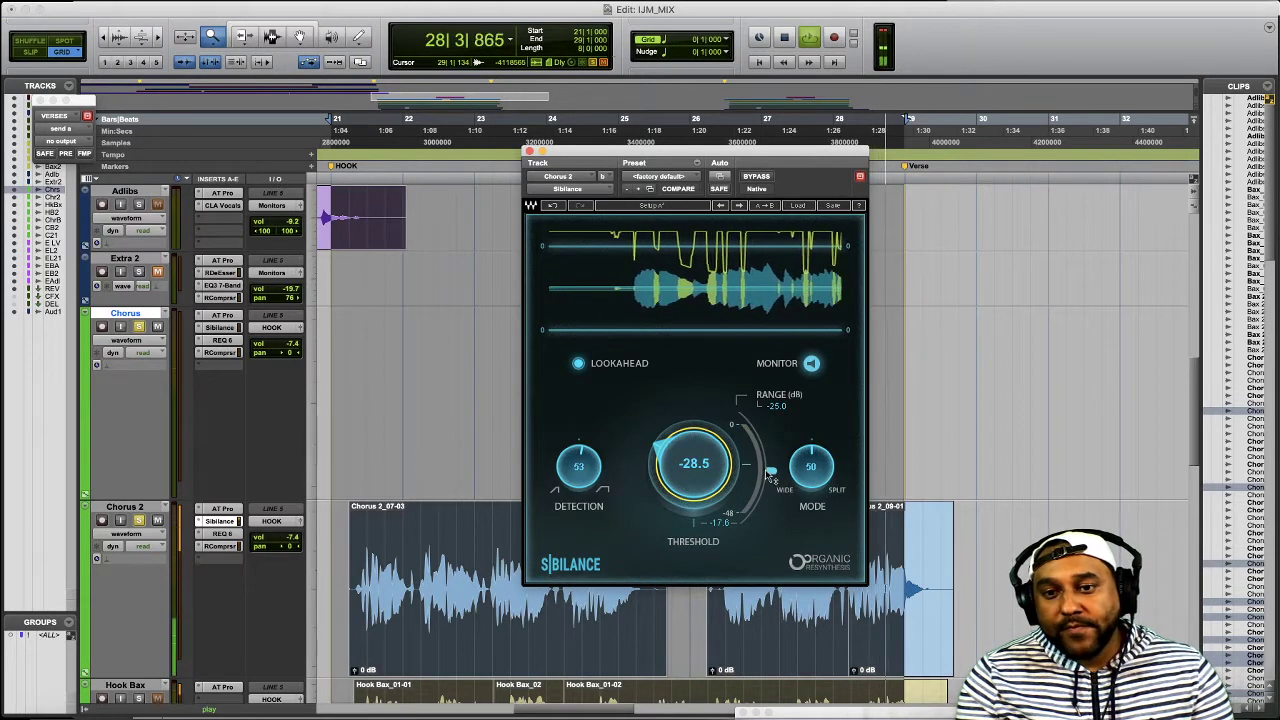
drag(760, 472, 778, 458)
key(space)
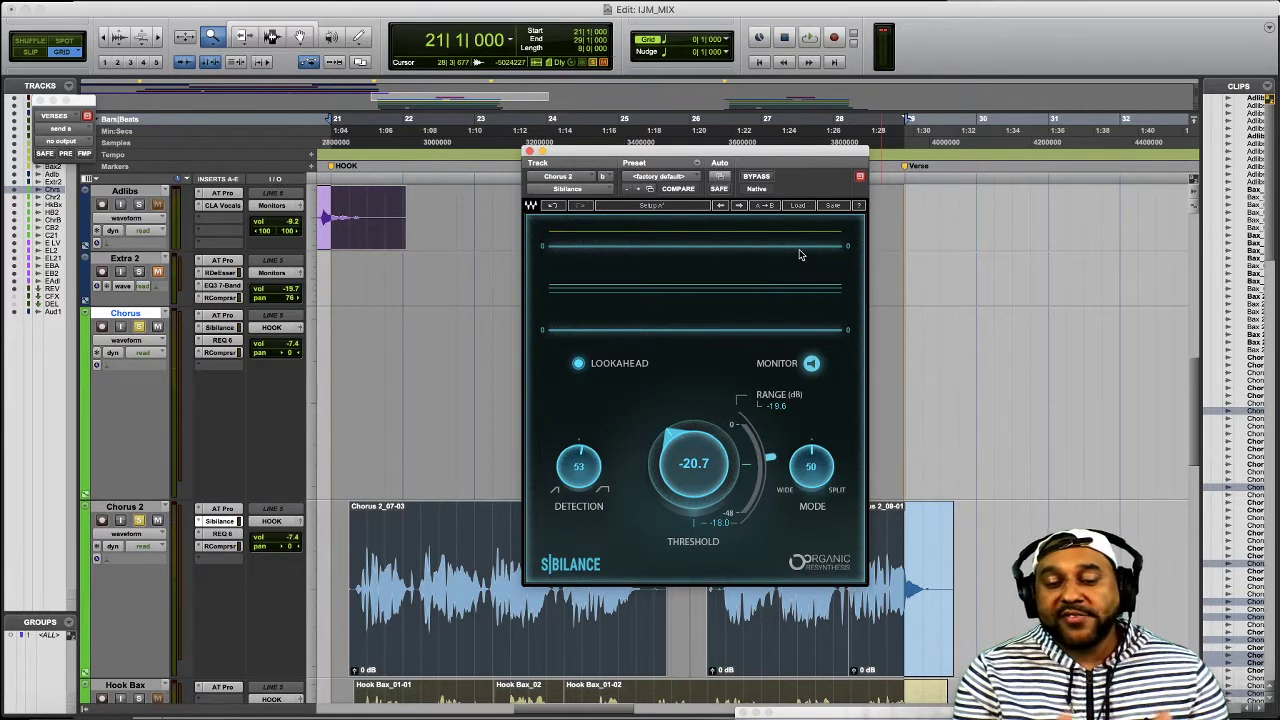
During playback, sweep the threshold to -44.9 and back to -22.7, then set the range to -16.5 dB
key(space)
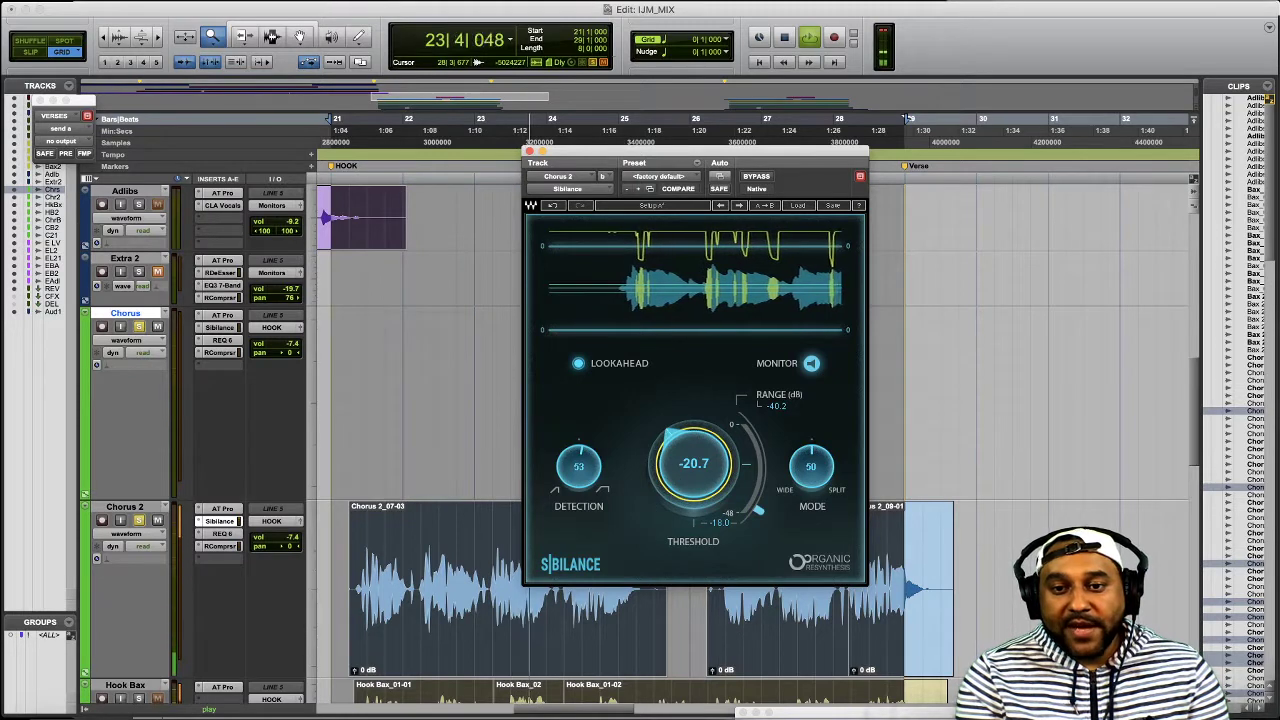
drag(655, 490, 655, 565)
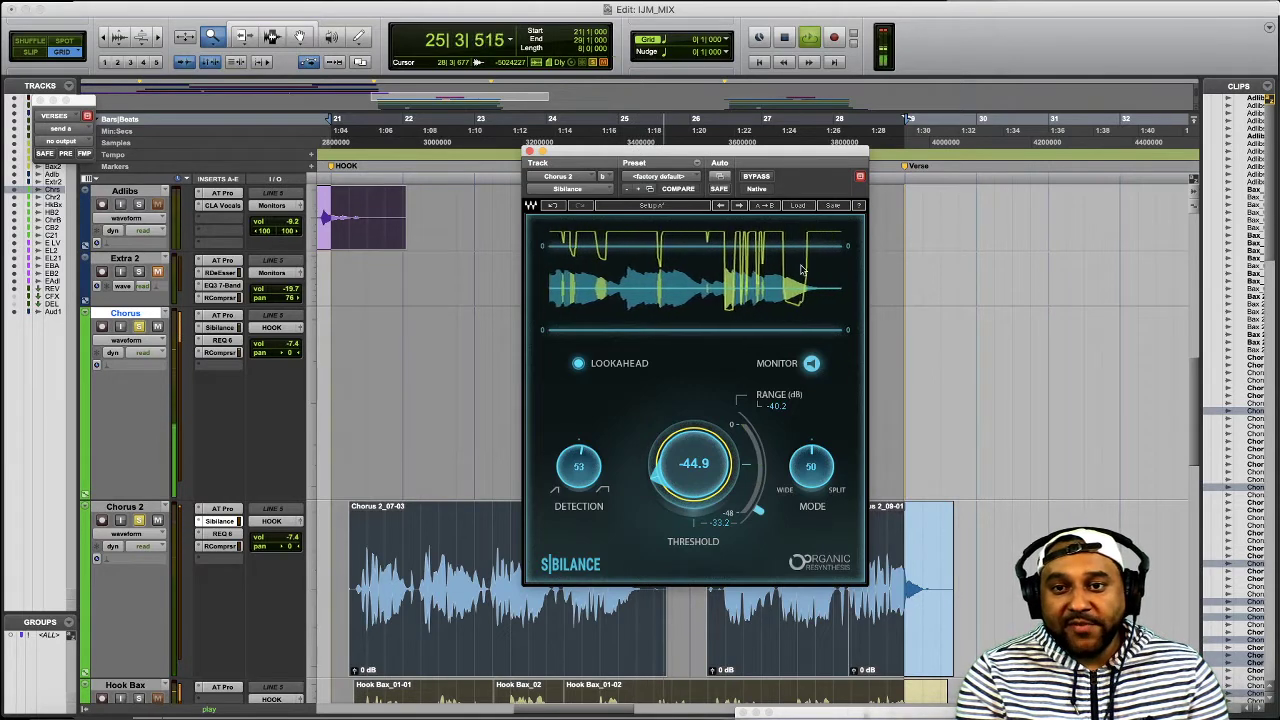
drag(672, 483, 690, 425)
drag(764, 522, 769, 449)
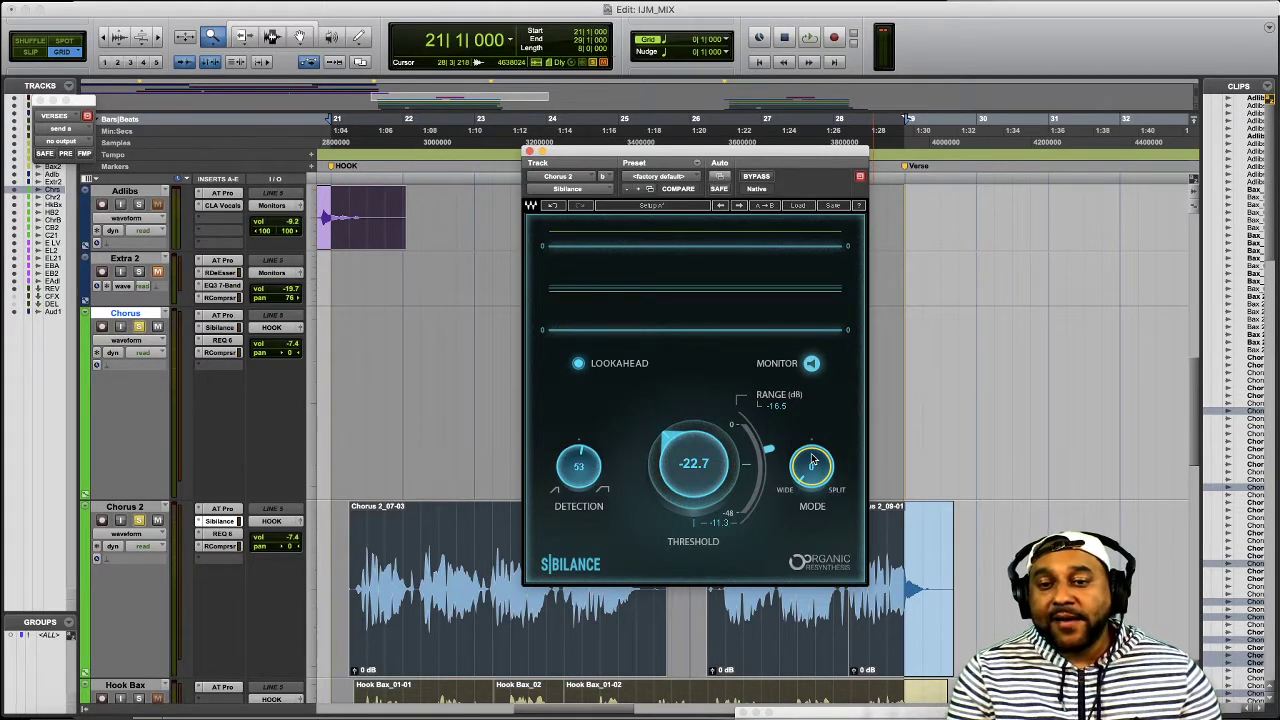
Sweep the wide/split mode through 100, 72 and 50, settle it at 68, then set detection to 60
click(813, 460)
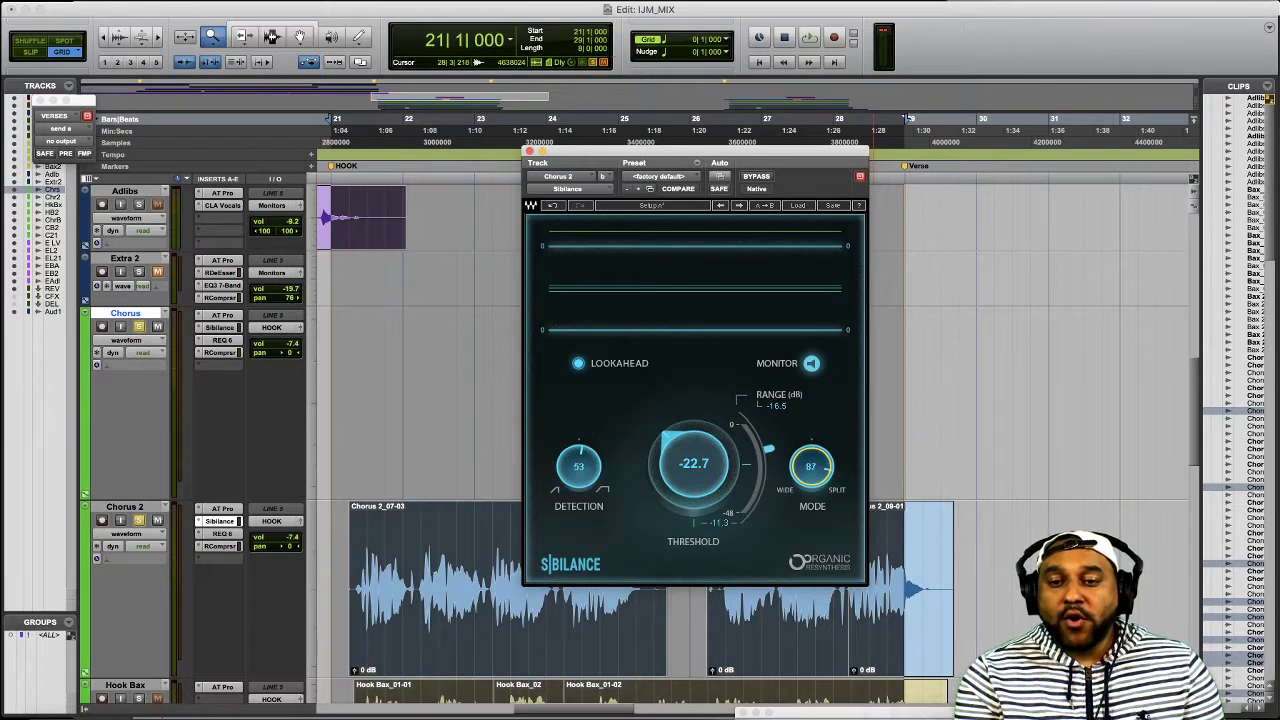
drag(811, 466, 812, 475)
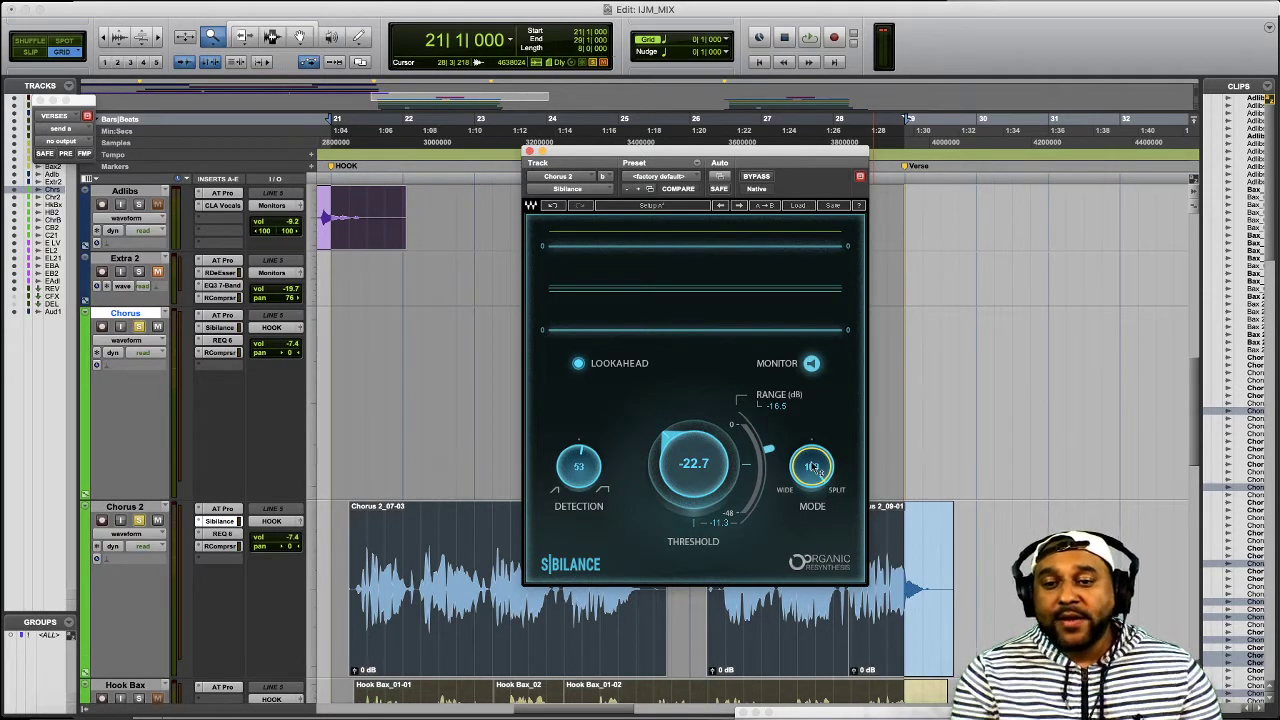
mouse_move(815, 468)
mouse_down()
mouse_move(815, 500)
mouse_move(815, 470)
mouse_up()
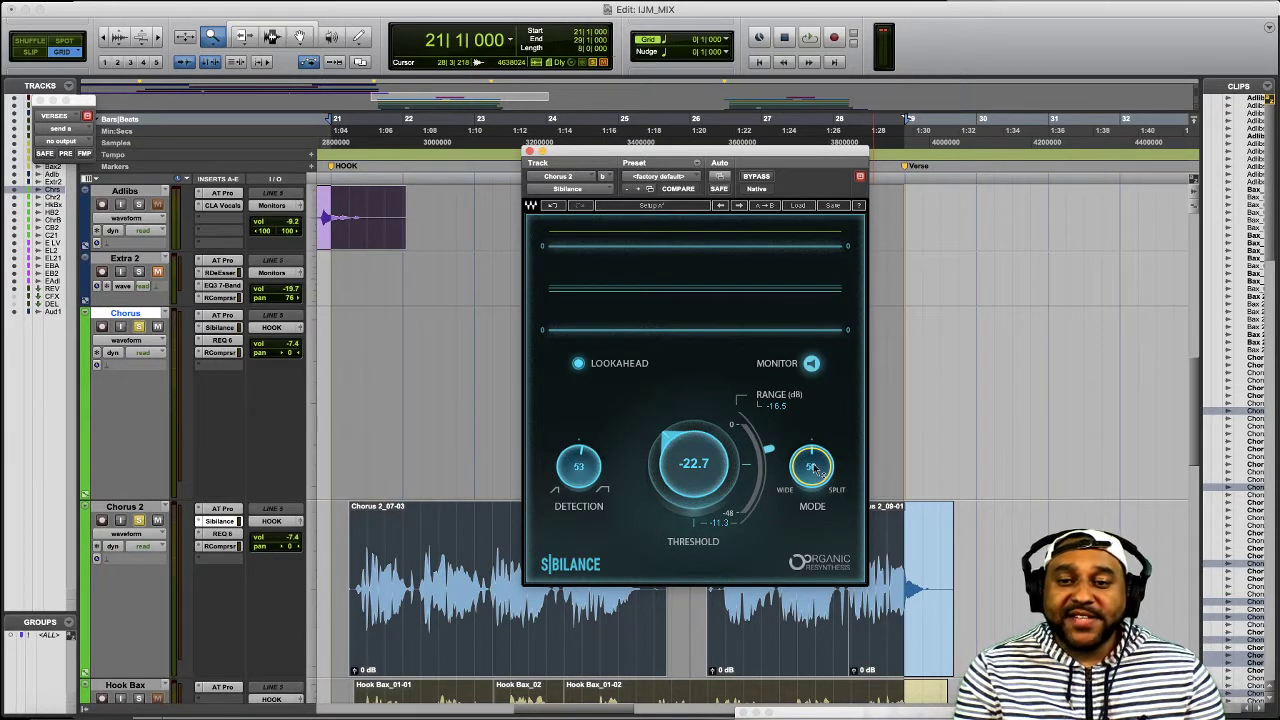
drag(815, 470, 815, 458)
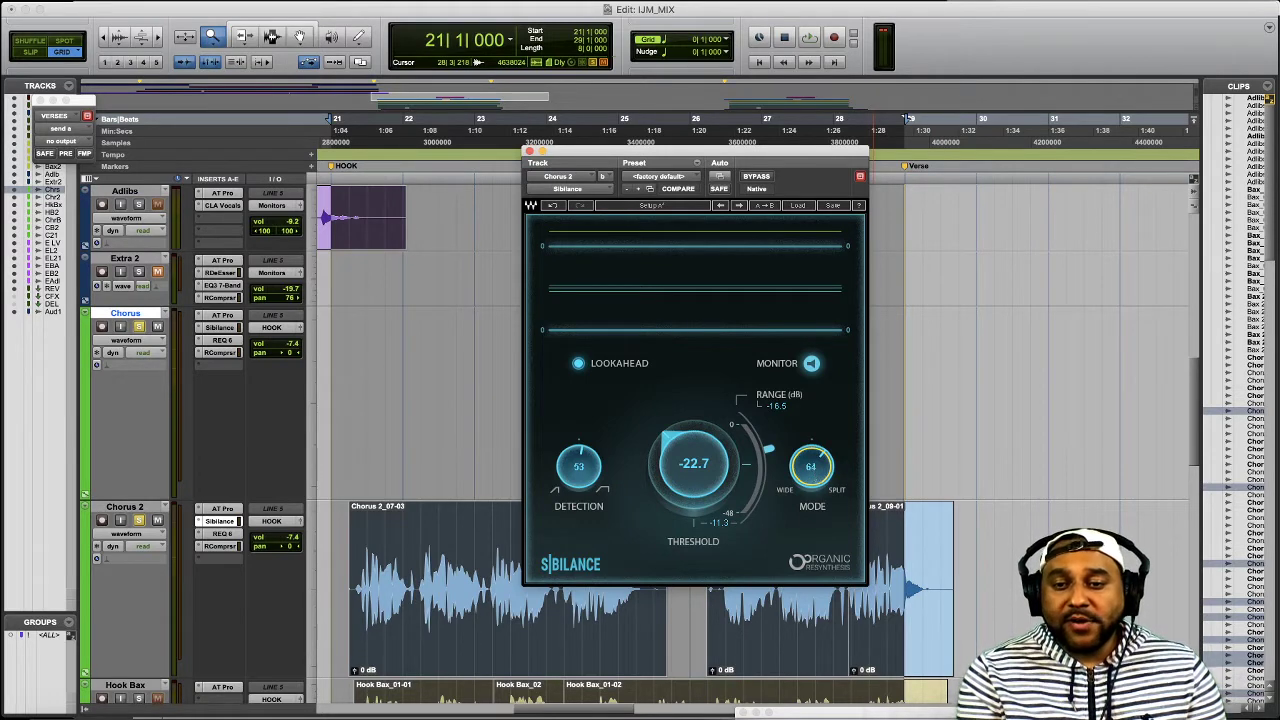
drag(811, 466, 811, 470)
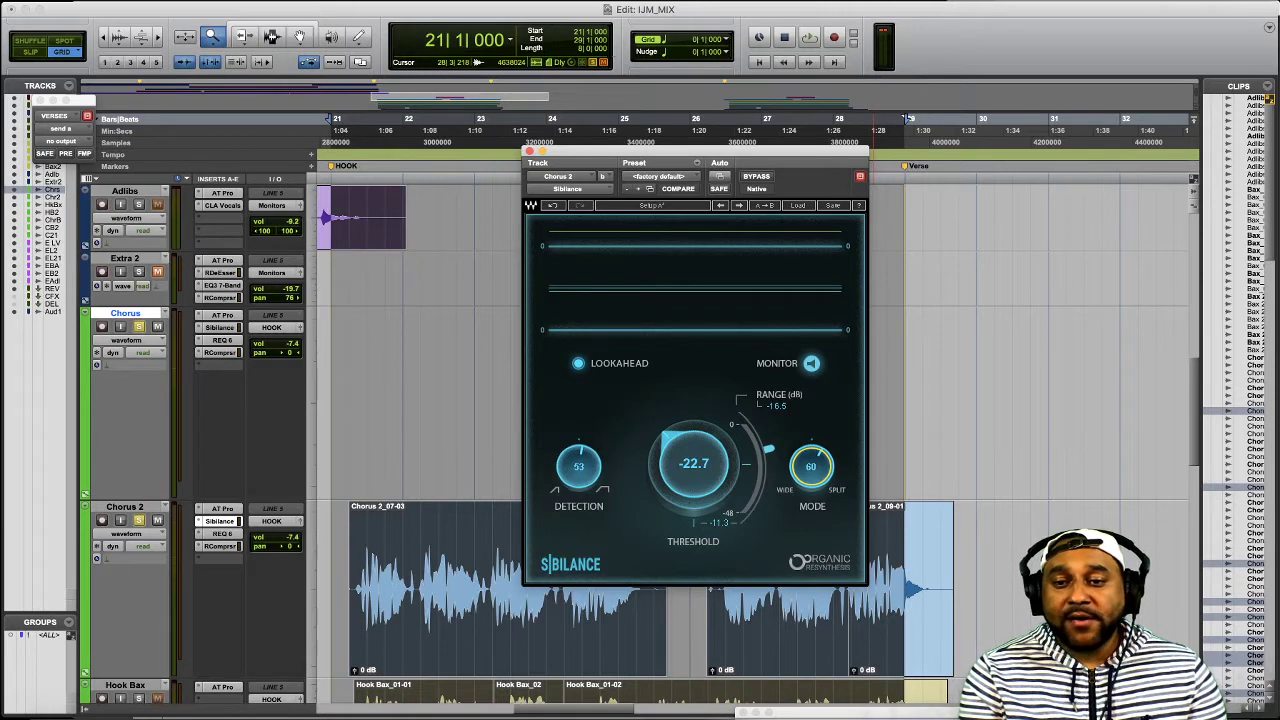
click(578, 468)
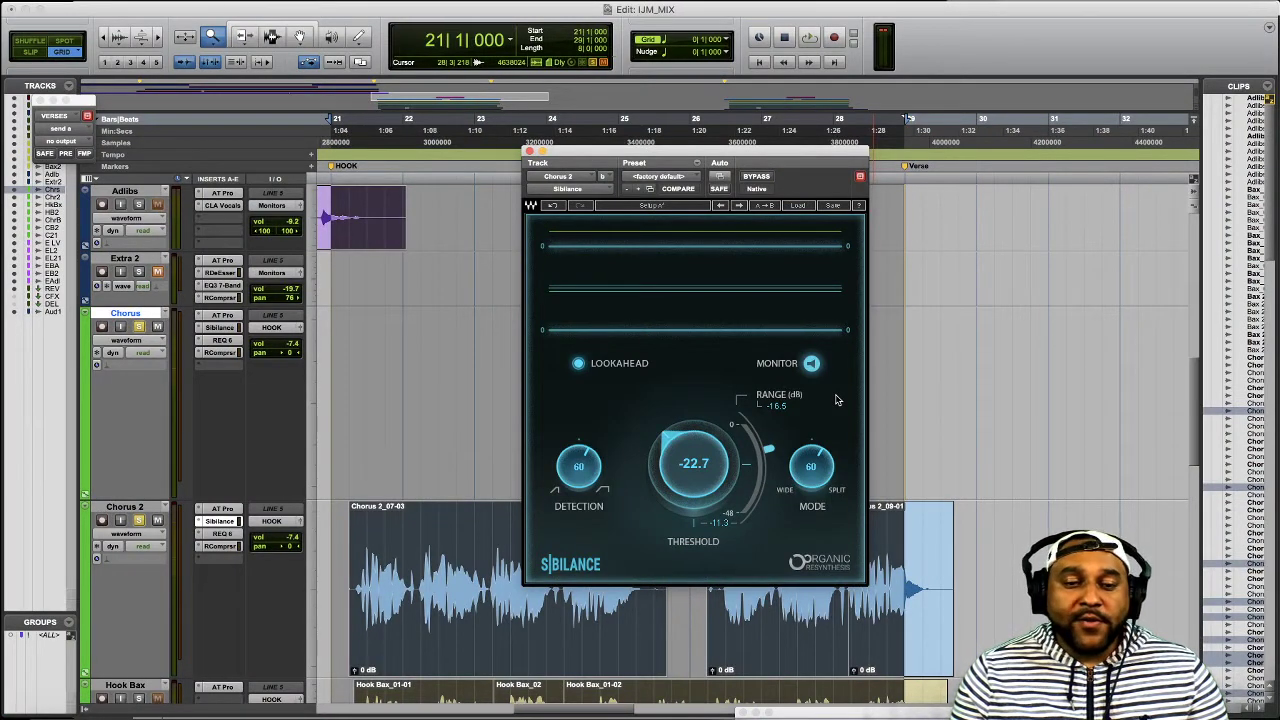
Play the chorus vocal and raise the threshold from -22.7 to -20.6, with the range at -10.0 dB
key(space)
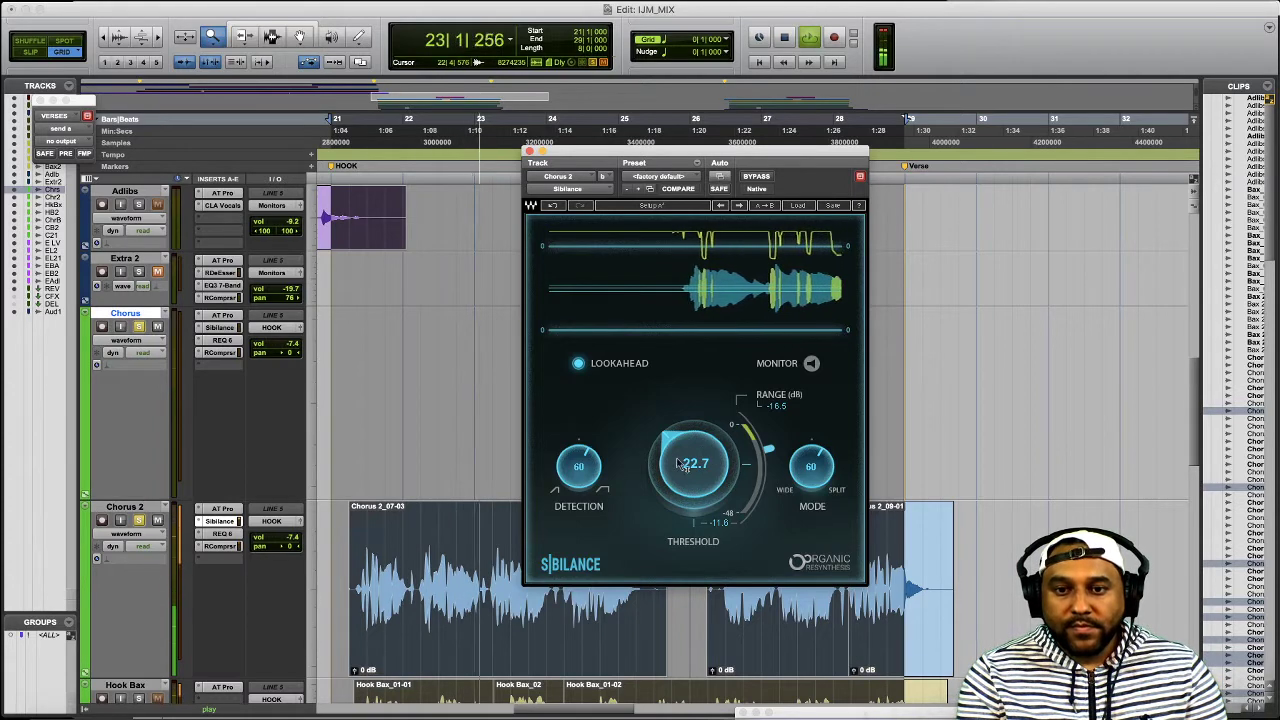
click(713, 455)
mouse_move(713, 455)
mouse_down()
mouse_move(713, 439)
mouse_move(775, 450)
mouse_move(705, 458)
mouse_up()
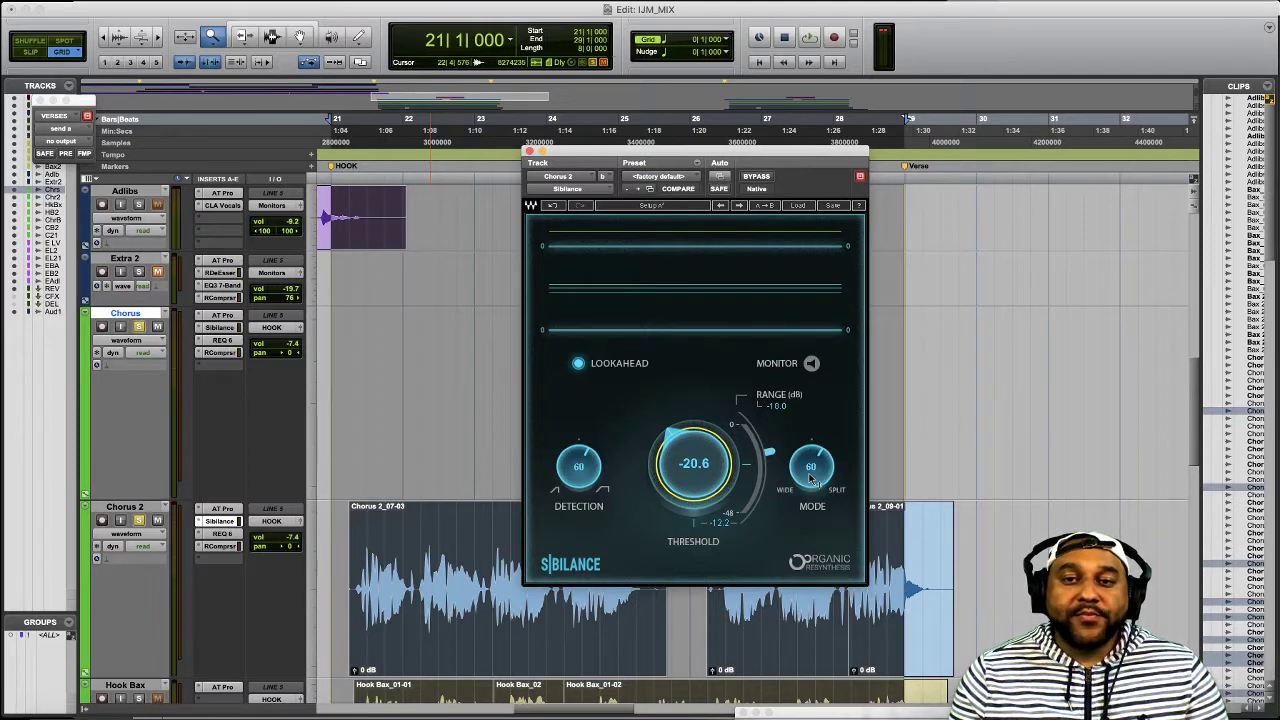
Play the Chorus 2 vocal with the de-esser bypassed, then re-engage it and play again to compare
key(super+shift+b)
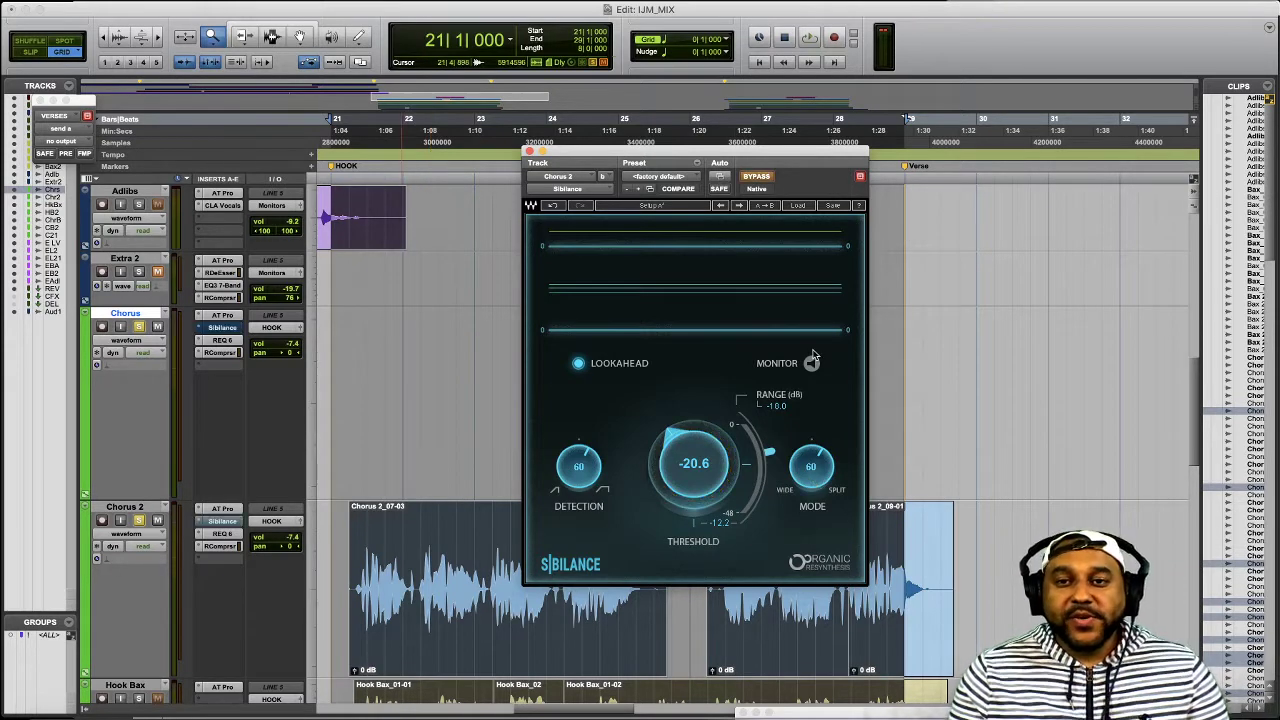
key(space)
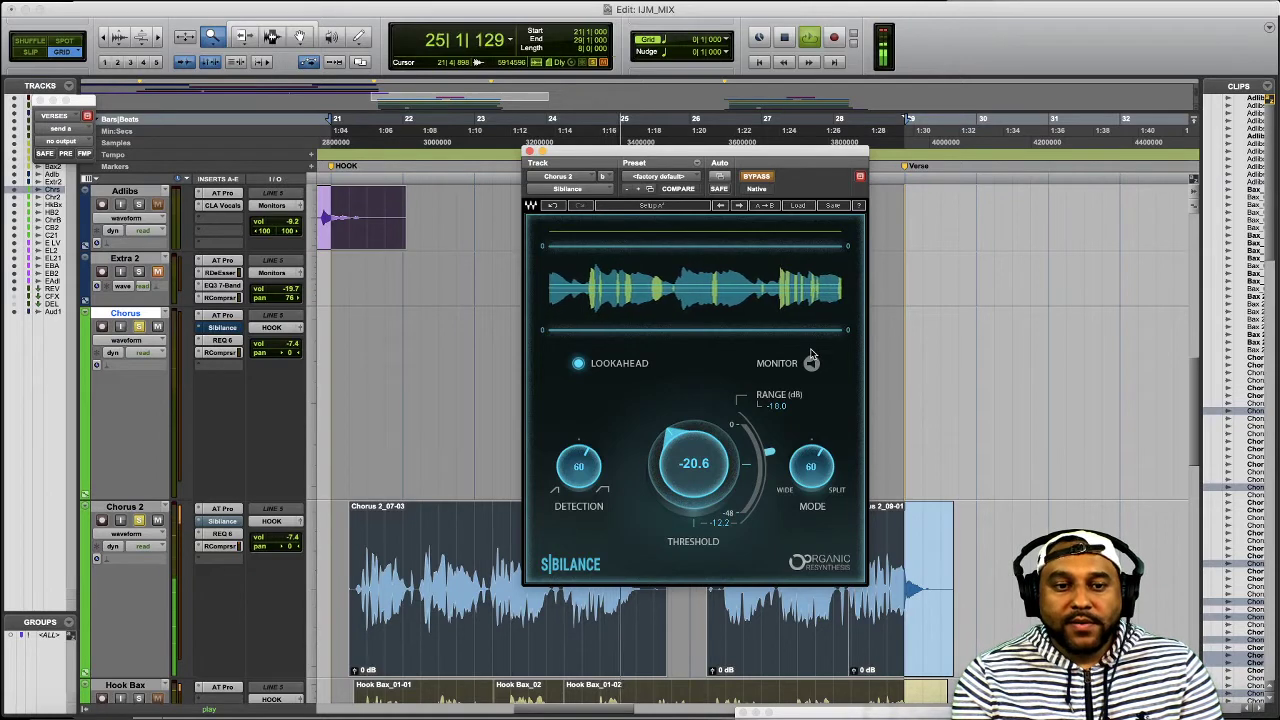
key(space)
click(756, 176)
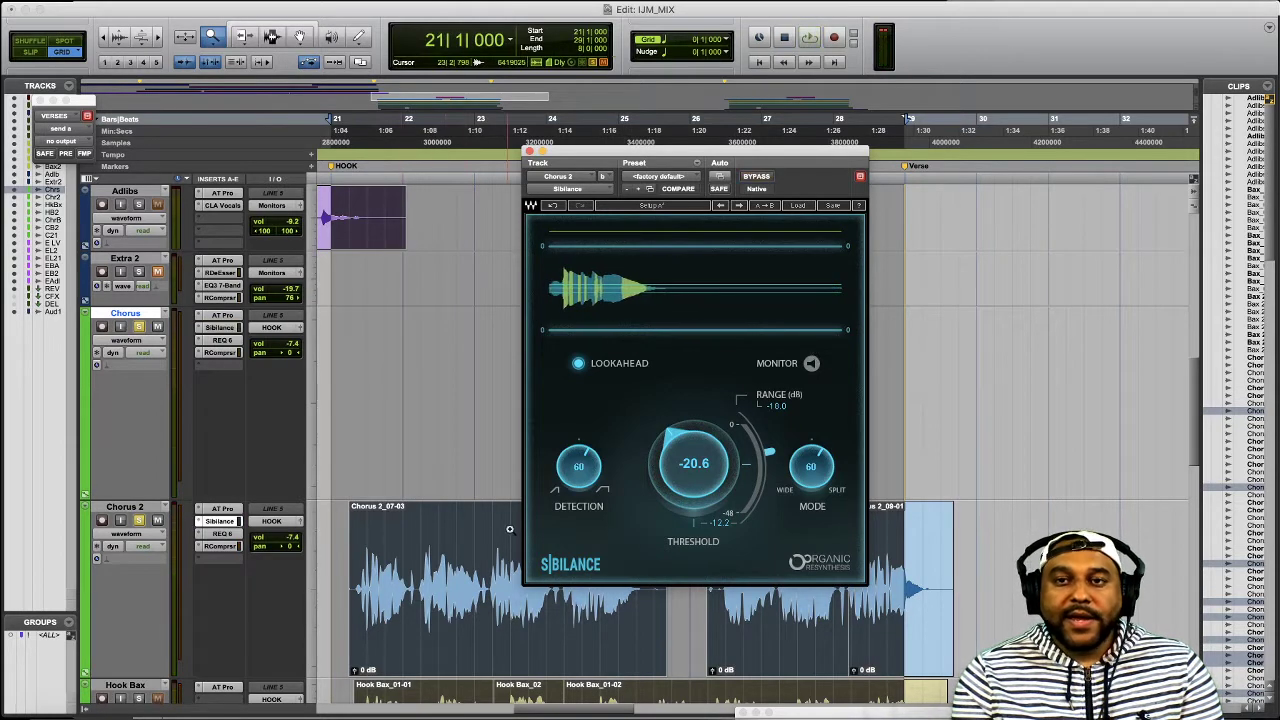
key(space)
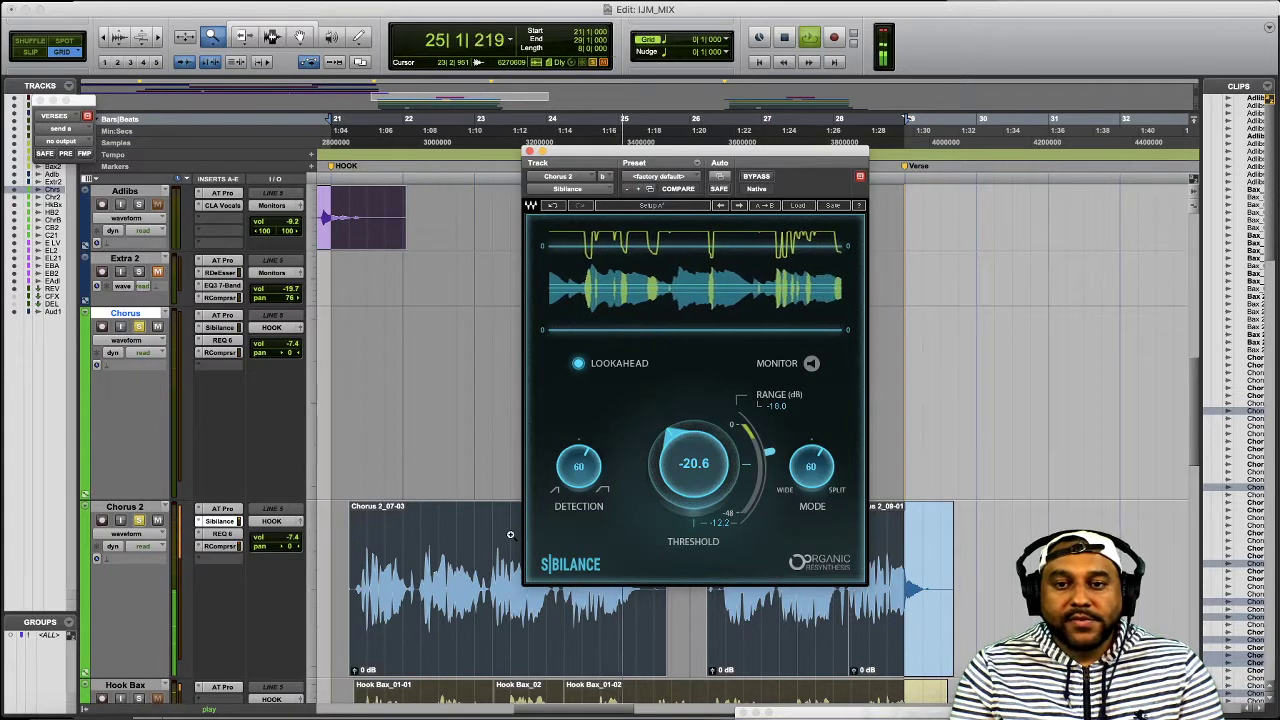
Stop the transport, leaving the de-esser active at threshold -20.6
key(space)
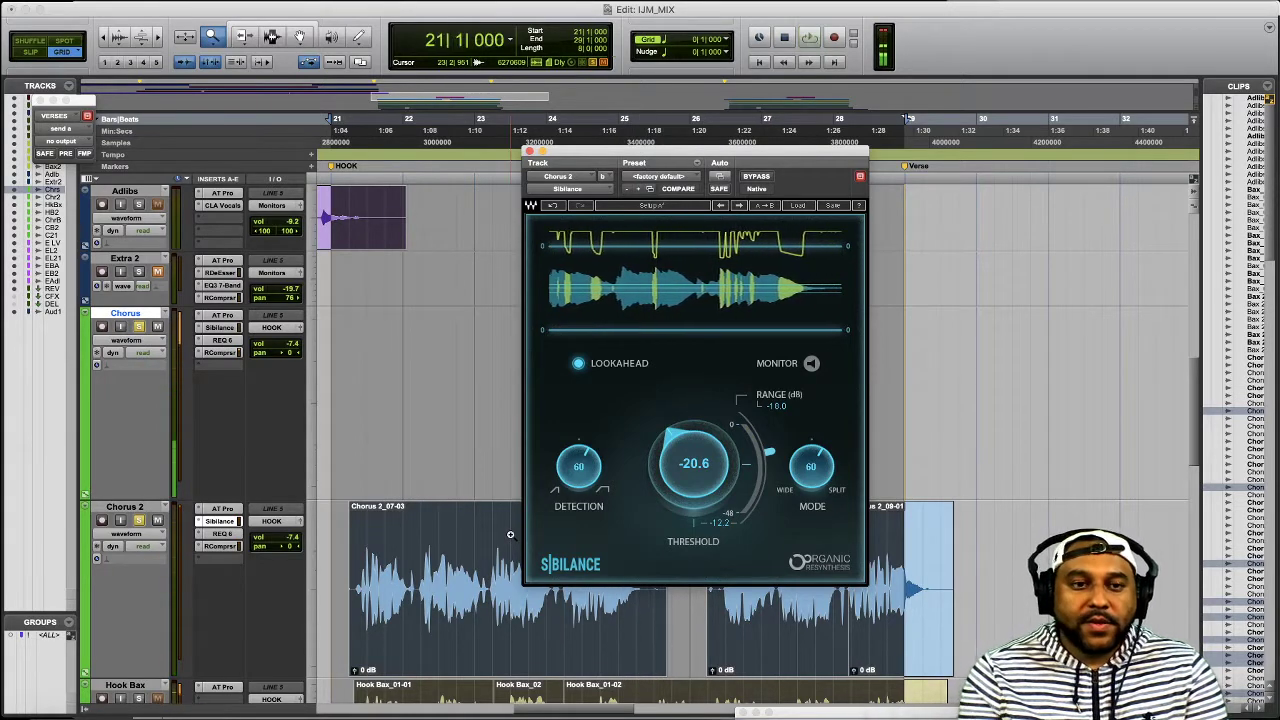